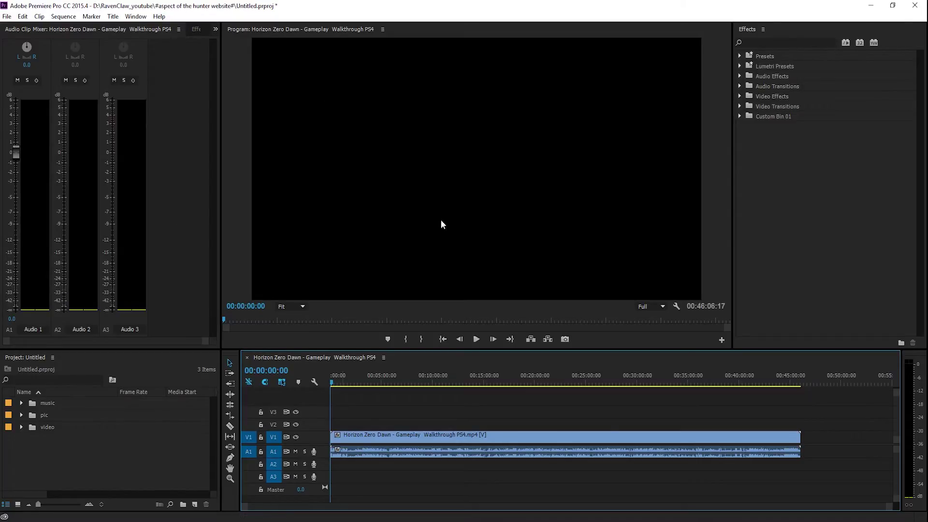
Show the Capture panel in the workspace.
{"action": "left_click", "coordinate": [89, 446]}
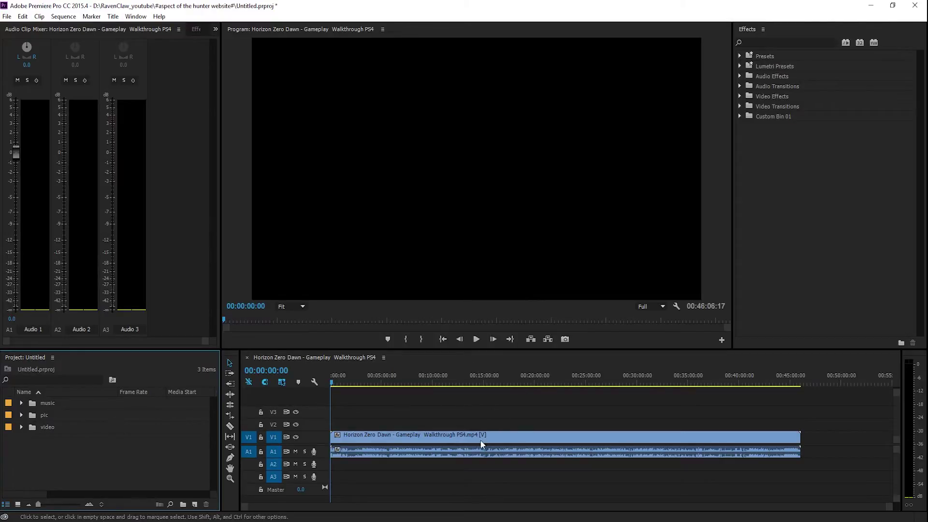
{"action": "left_click", "coordinate": [167, 83]}
{"action": "left_click", "coordinate": [140, 19]}
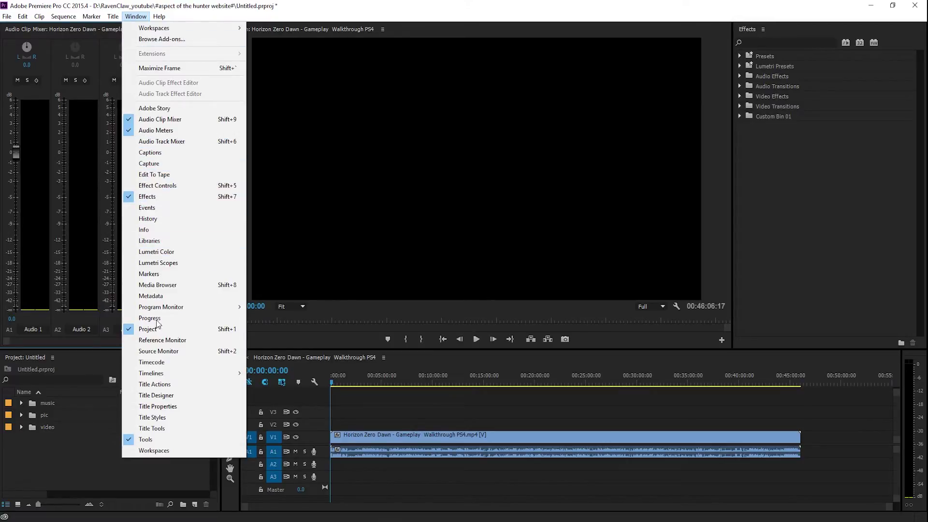
{"action": "left_click", "coordinate": [171, 165]}
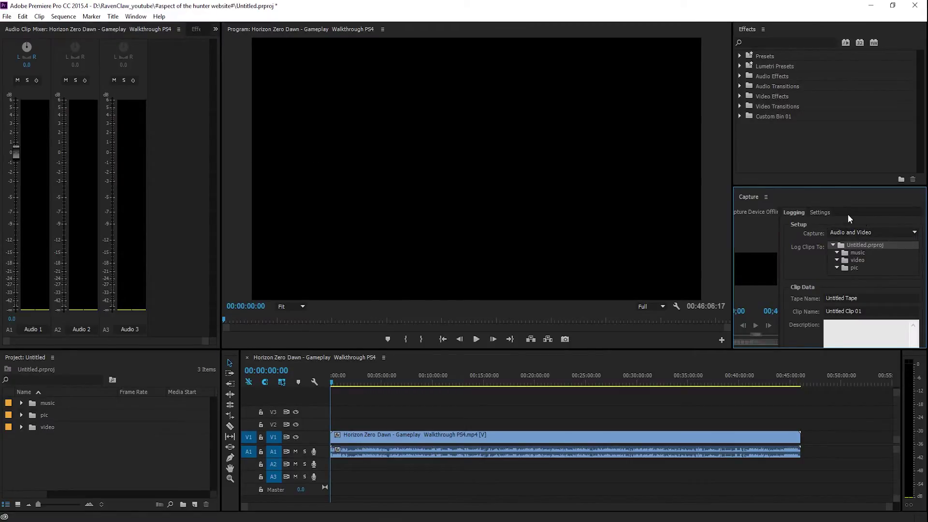
Undock Capture into a floating window, enlarge it and move it over the middle of the workspace.
{"action": "left_click_drag", "start_coordinate": [757, 202], "coordinate": [474, 9]}
{"action": "left_click_drag", "start_coordinate": [760, 199], "coordinate": [386, 308]}
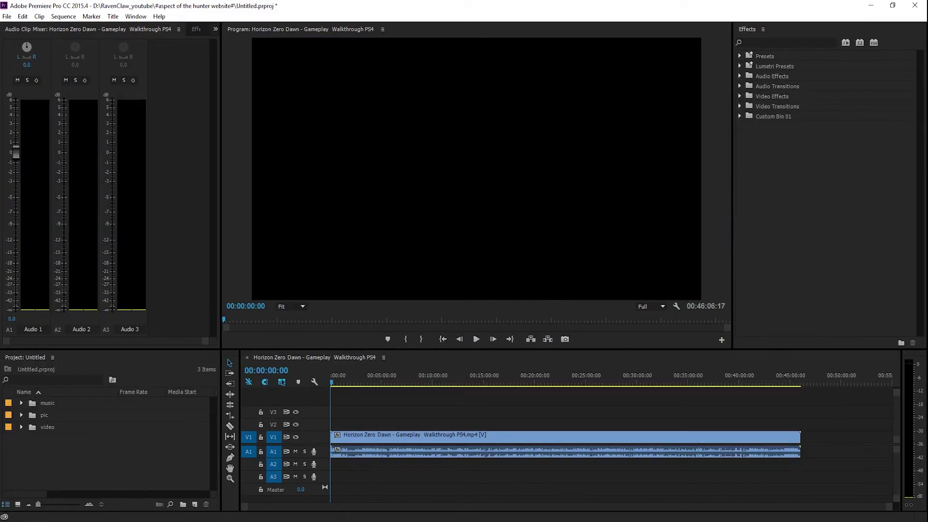
{"action": "left_click_drag", "start_coordinate": [614, 256], "coordinate": [561, 125]}
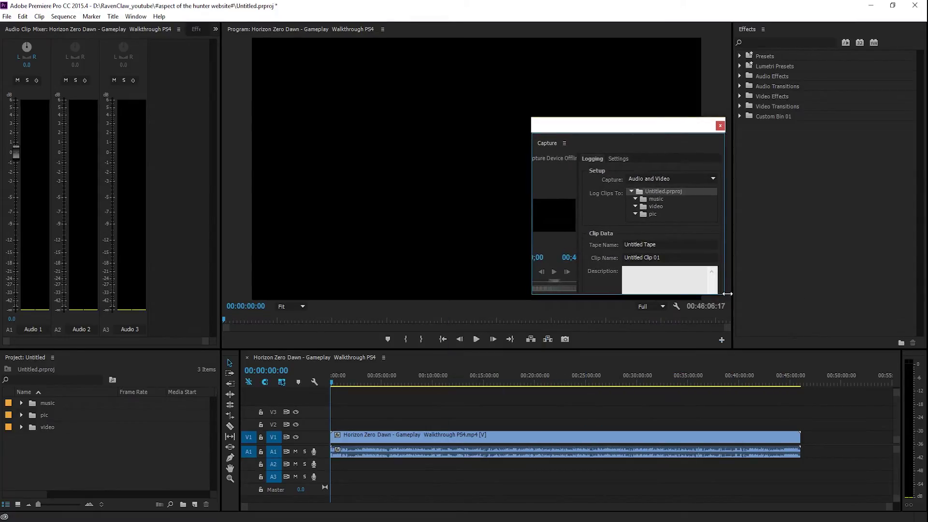
{"action": "left_click_drag", "start_coordinate": [725, 297], "coordinate": [927, 454]}
{"action": "left_click_drag", "start_coordinate": [700, 132], "coordinate": [432, 89]}
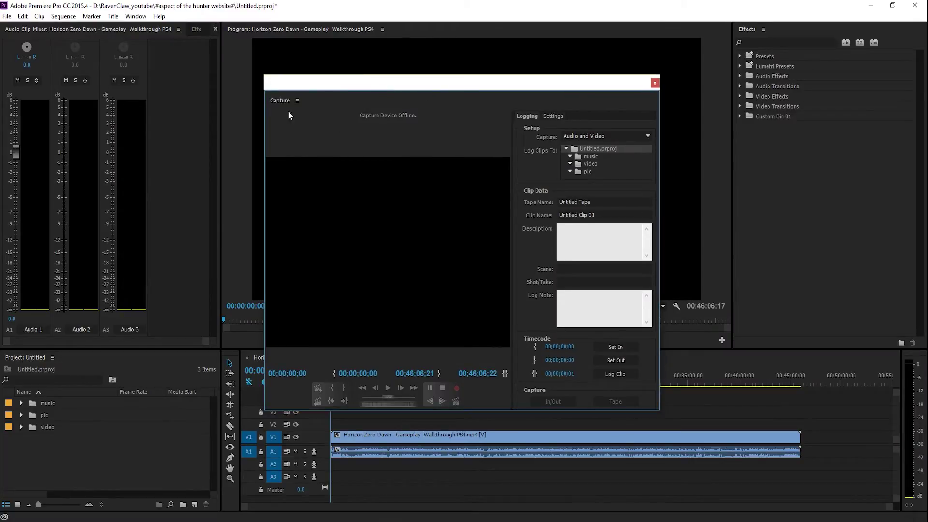
Dock the floating Capture window beneath Effects and close it.
{"action": "left_click_drag", "start_coordinate": [317, 85], "coordinate": [805, 339]}
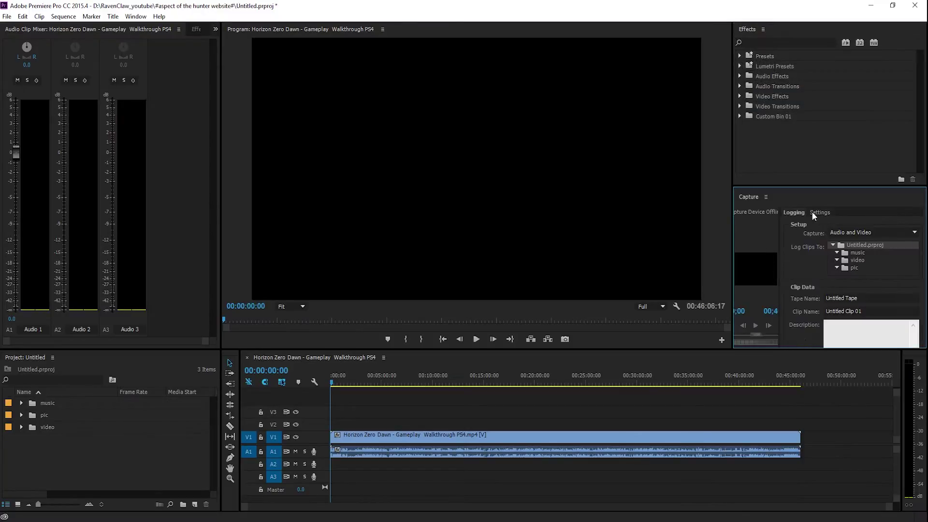
{"action": "right_click", "coordinate": [758, 199]}
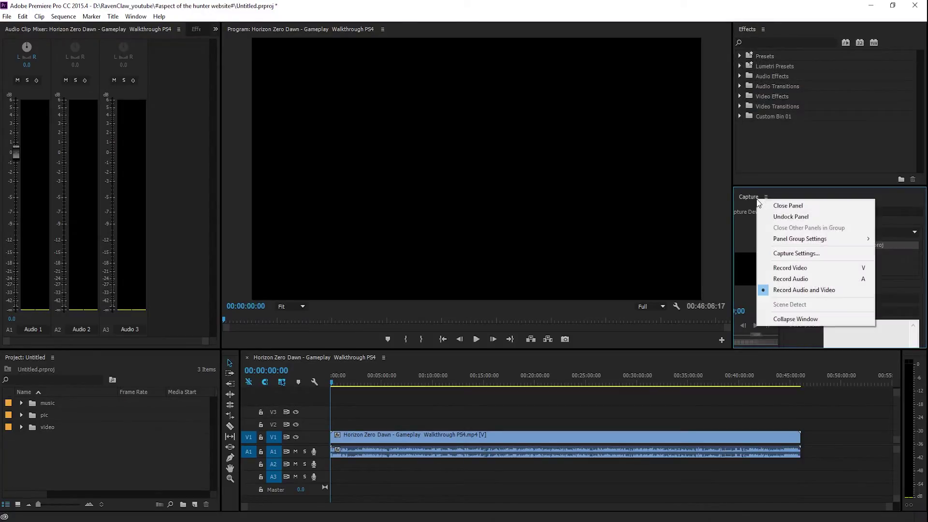
{"action": "left_click", "coordinate": [768, 208]}
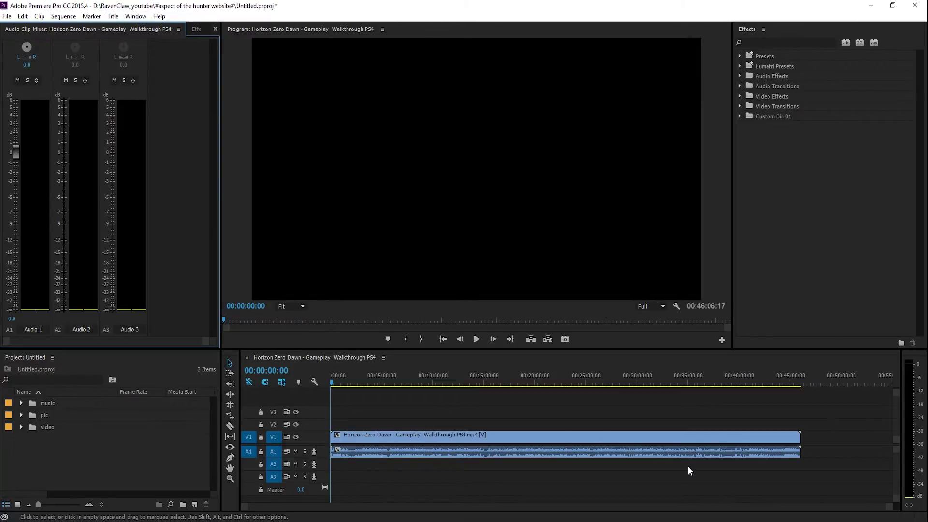
{"action": "left_click", "coordinate": [883, 224]}
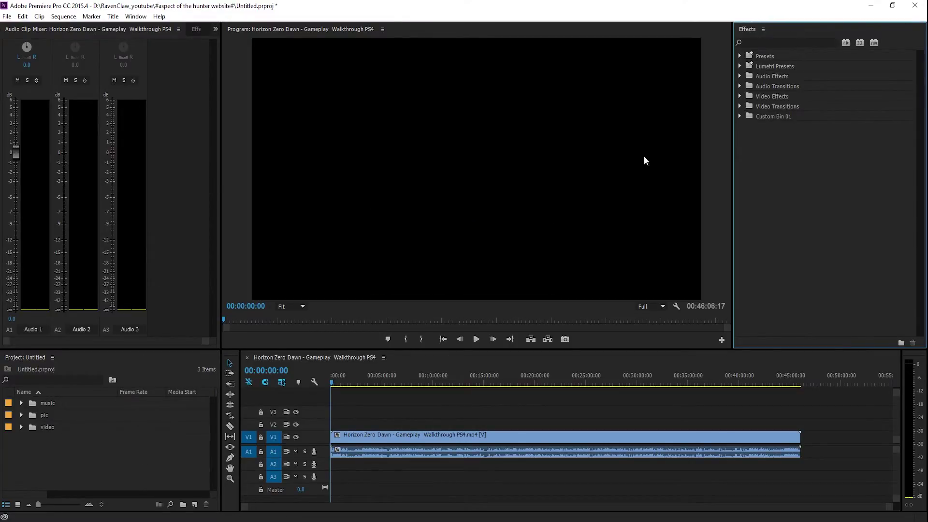
{"action": "left_click", "coordinate": [164, 82]}
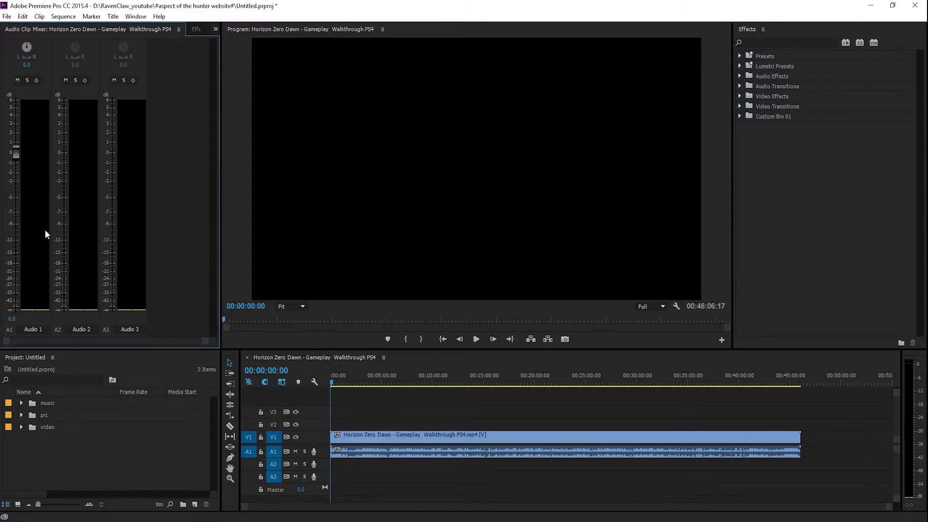
{"action": "left_click", "coordinate": [135, 17]}
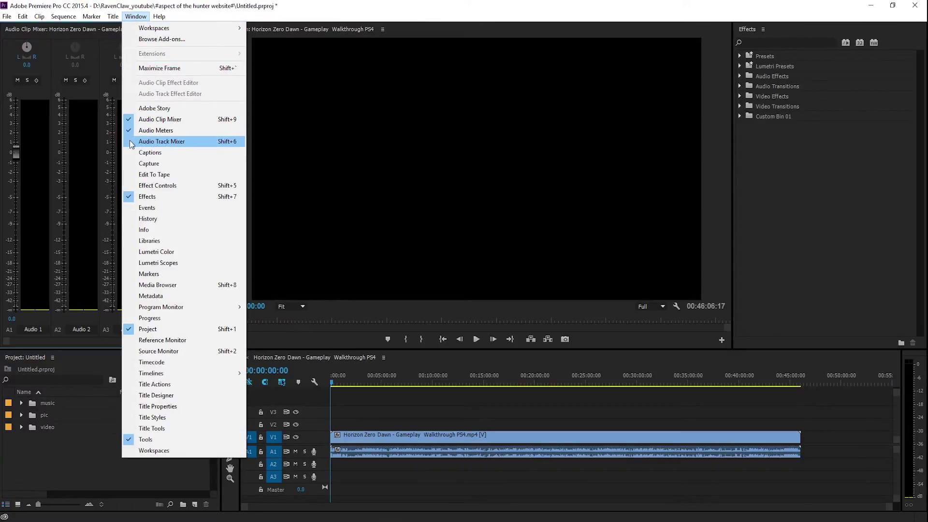
{"action": "left_click", "coordinate": [168, 144]}
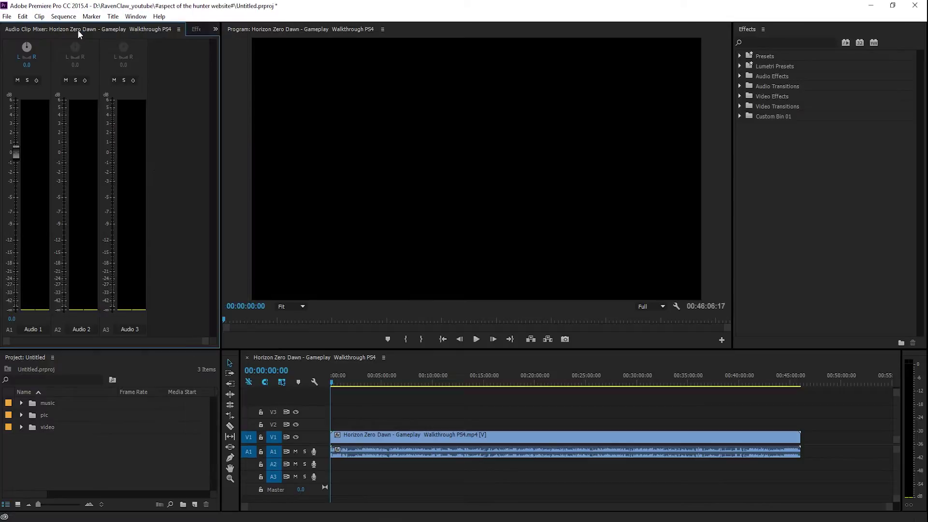
With the playhead at 00:04:52:09, lower the Audio 1 clip volume to about -14.8 dB and return it to about 0.1 dB.
{"action": "left_click", "coordinate": [380, 383]}
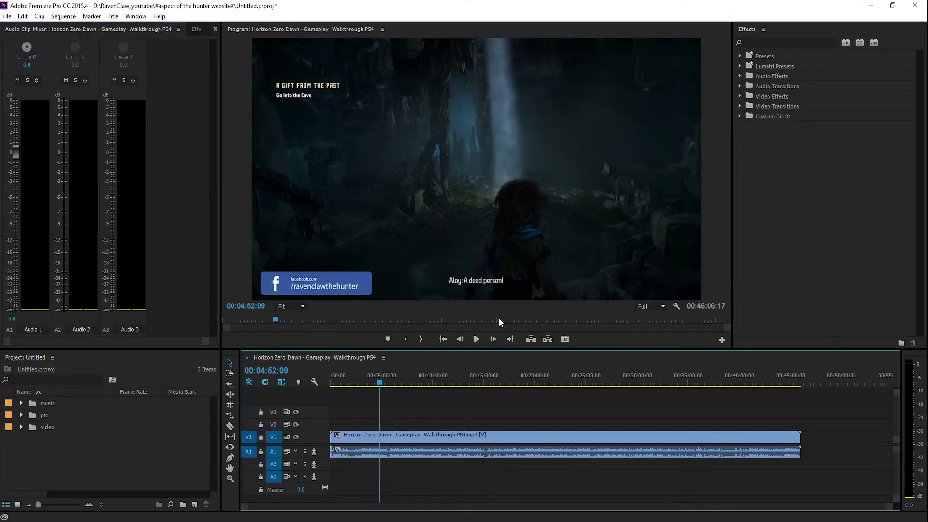
{"action": "left_click", "coordinate": [357, 441]}
{"action": "left_click", "coordinate": [353, 416]}
{"action": "left_click_drag", "start_coordinate": [16, 154], "coordinate": [14, 169]}
{"action": "left_click_drag", "start_coordinate": [20, 236], "coordinate": [20, 255]}
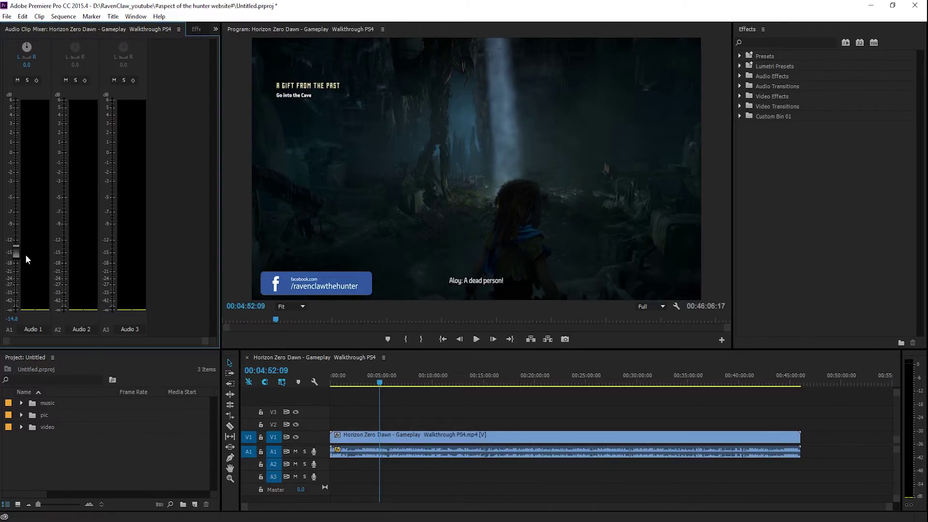
{"action": "left_click", "coordinate": [17, 153]}
Display the effect controls of the Horizon Zero Dawn gameplay clip on V1.
{"action": "left_click", "coordinate": [193, 29]}
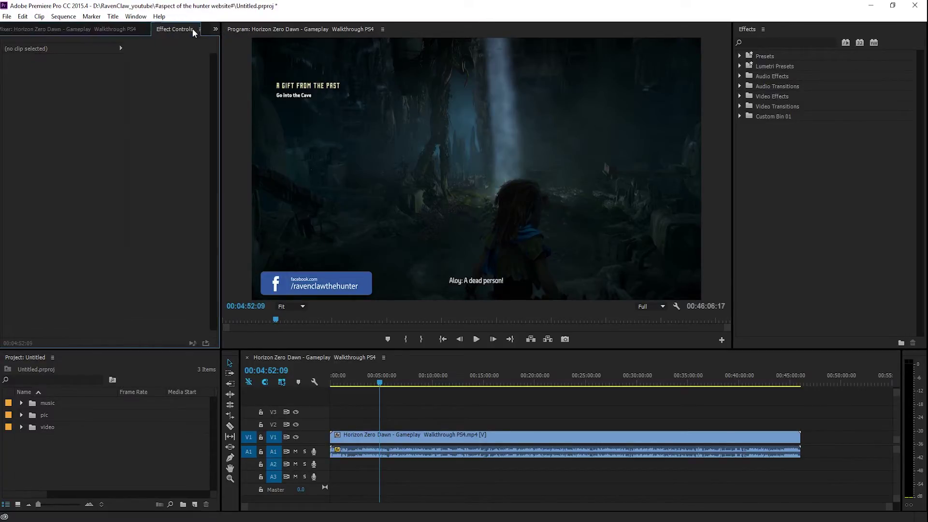
{"action": "left_click", "coordinate": [144, 30]}
{"action": "left_click", "coordinate": [194, 29]}
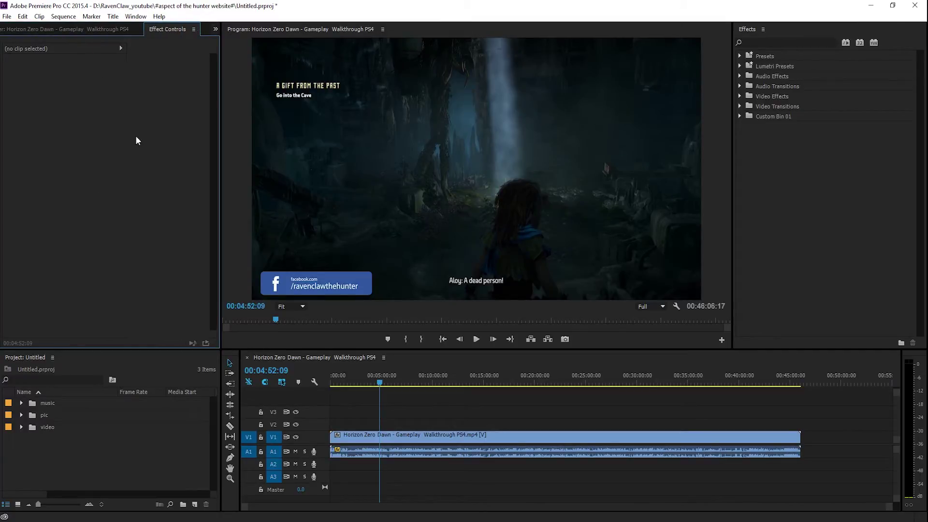
{"action": "left_click", "coordinate": [403, 437]}
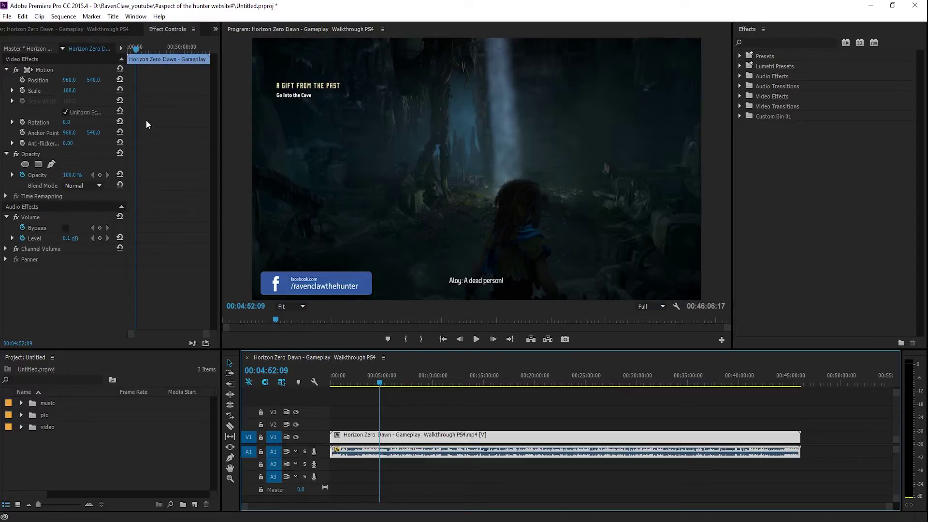
Play the sequence for a few seconds from 00:04:52:09 and stop it.
{"action": "left_click", "coordinate": [569, 38]}
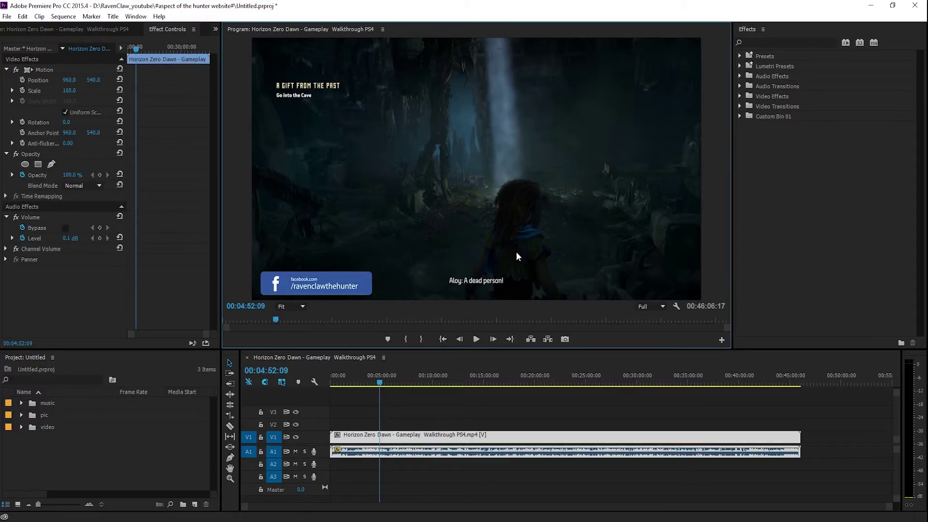
{"action": "left_click", "coordinate": [475, 343]}
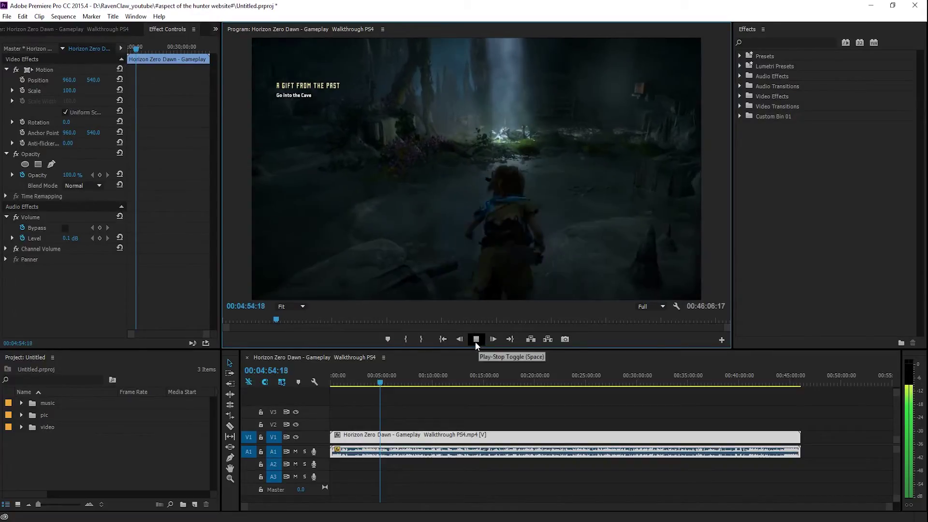
{"action": "left_click", "coordinate": [475, 342]}
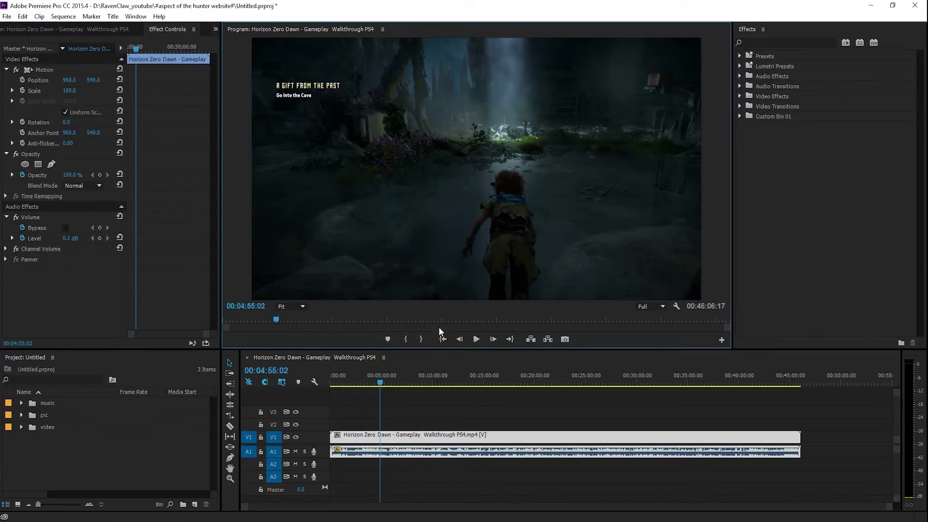
Export the frame at 00:05:23:15 as a PNG to the Desktop and import it into the project.
{"action": "left_click_drag", "start_coordinate": [379, 380], "coordinate": [385, 381]}
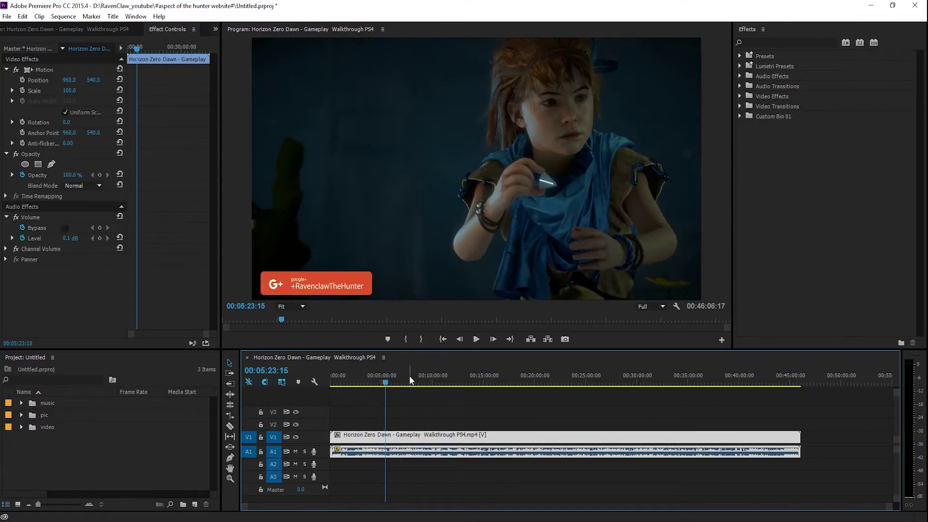
{"action": "left_click", "coordinate": [565, 340]}
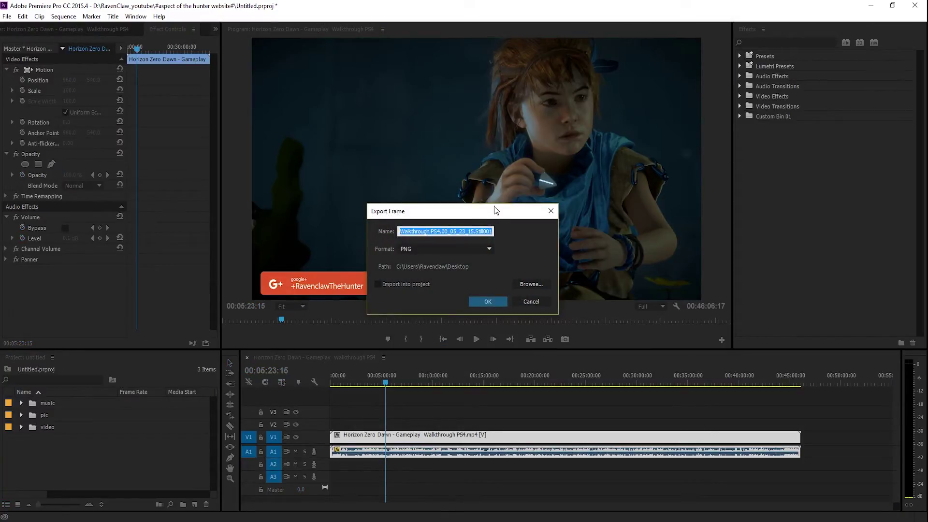
{"action": "left_click", "coordinate": [380, 284]}
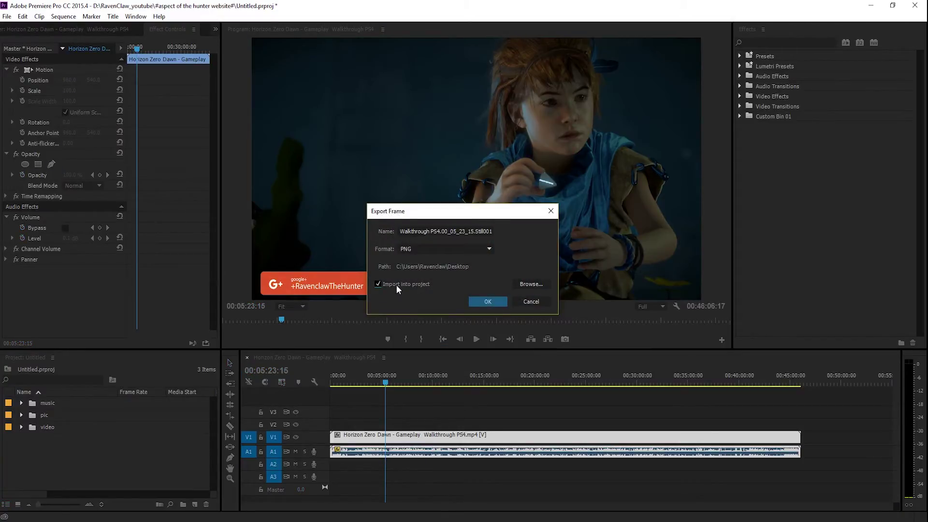
{"action": "left_click", "coordinate": [486, 302]}
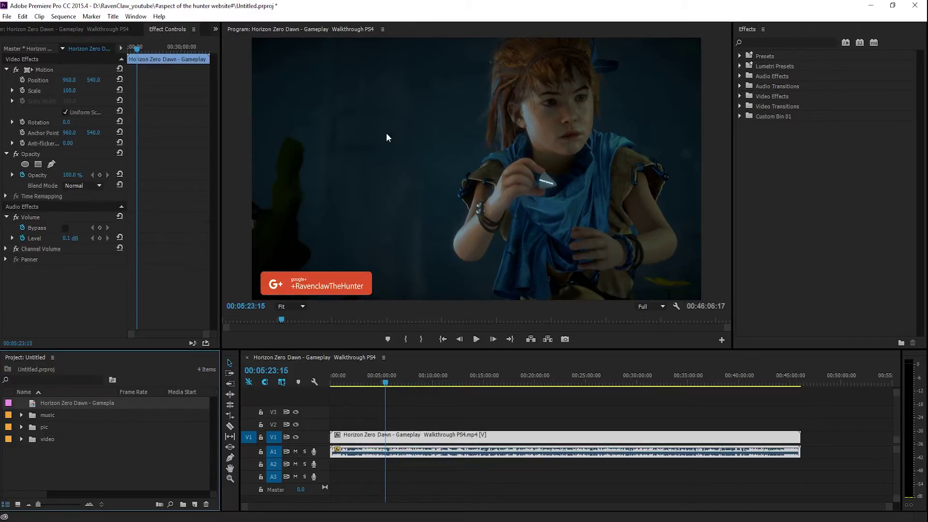
Check the preview zoom and resolution options, and set the program monitor's playback resolution to 1/2.
{"action": "left_click", "coordinate": [662, 307]}
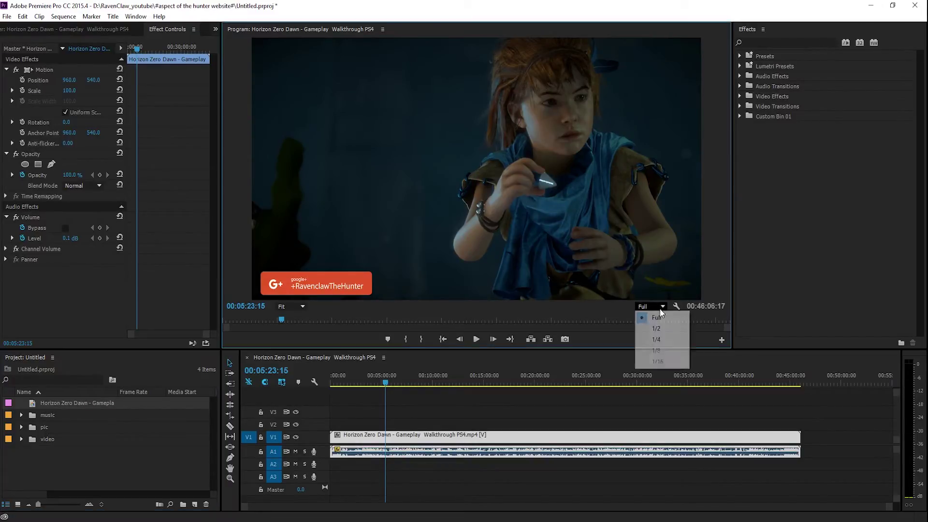
{"action": "left_click", "coordinate": [659, 310]}
{"action": "left_click", "coordinate": [303, 309]}
{"action": "left_click", "coordinate": [293, 314]}
{"action": "left_click", "coordinate": [648, 313]}
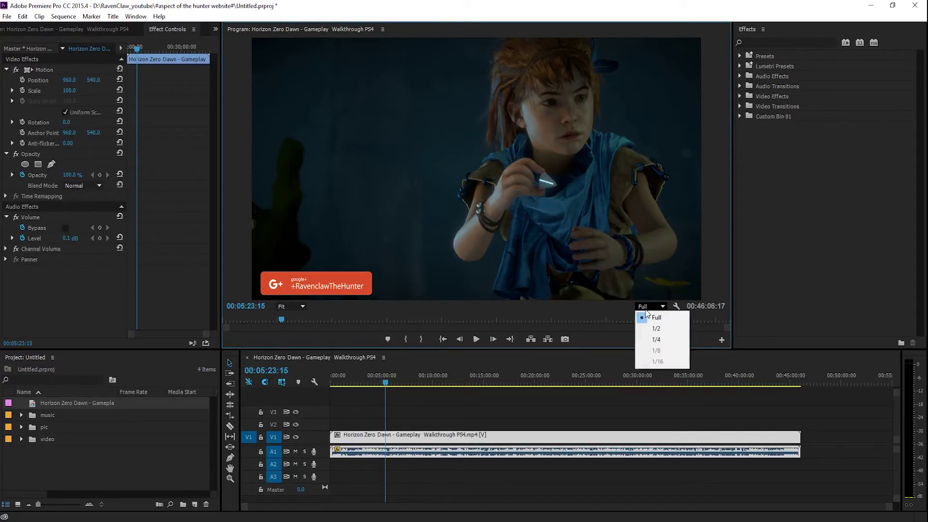
{"action": "left_click", "coordinate": [656, 328]}
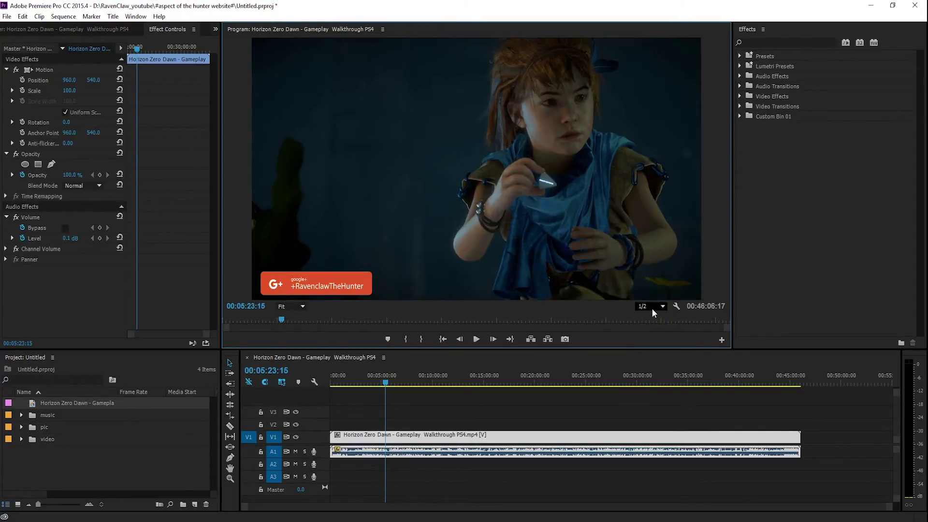
Set the playback resolution back to Full and play the sequence briefly from 00:05:23:15.
{"action": "left_click", "coordinate": [654, 313]}
{"action": "left_click", "coordinate": [656, 317]}
{"action": "left_click", "coordinate": [477, 340]}
{"action": "left_click", "coordinate": [481, 342]}
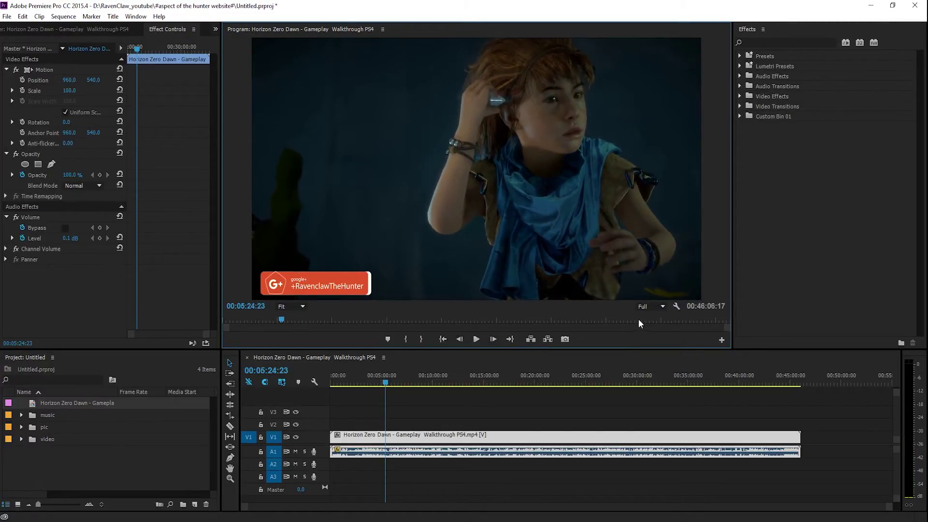
Compare playback at 1/2 resolution by playing the sequence briefly, and restore the playback resolution to Full.
{"action": "left_click", "coordinate": [644, 307]}
{"action": "left_click", "coordinate": [646, 331]}
{"action": "left_click", "coordinate": [474, 341]}
{"action": "left_click", "coordinate": [662, 310]}
{"action": "left_click", "coordinate": [660, 318]}
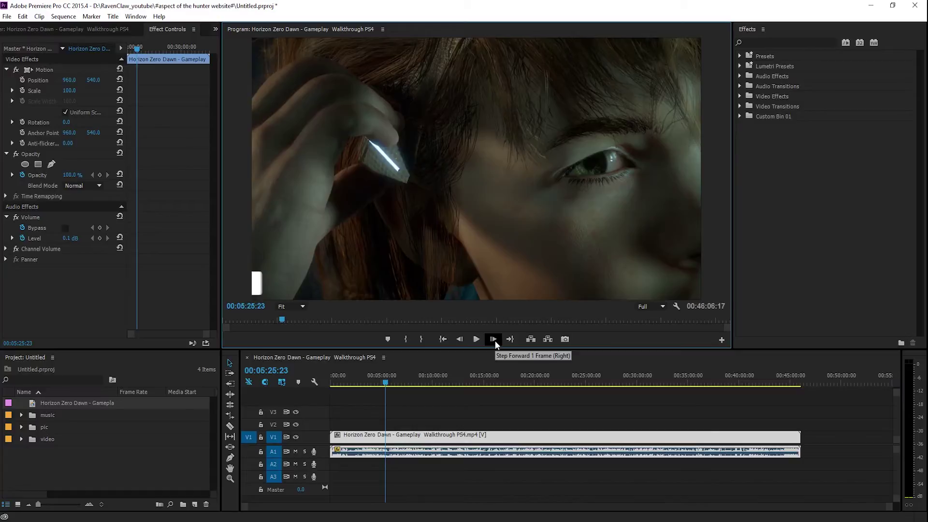
Search the effects for "blur" and clear the search.
{"action": "left_click", "coordinate": [858, 217]}
{"action": "left_click", "coordinate": [766, 42]}
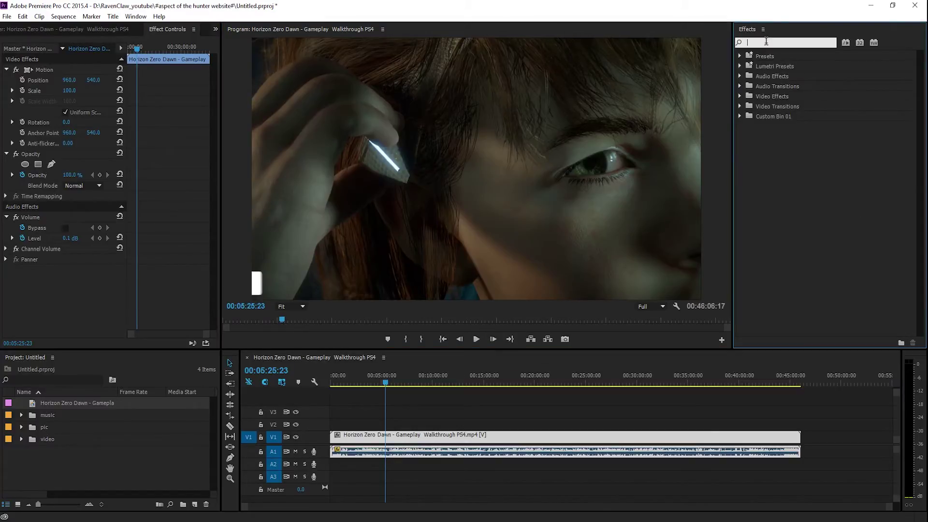
{"action": "type", "text": "blur"}
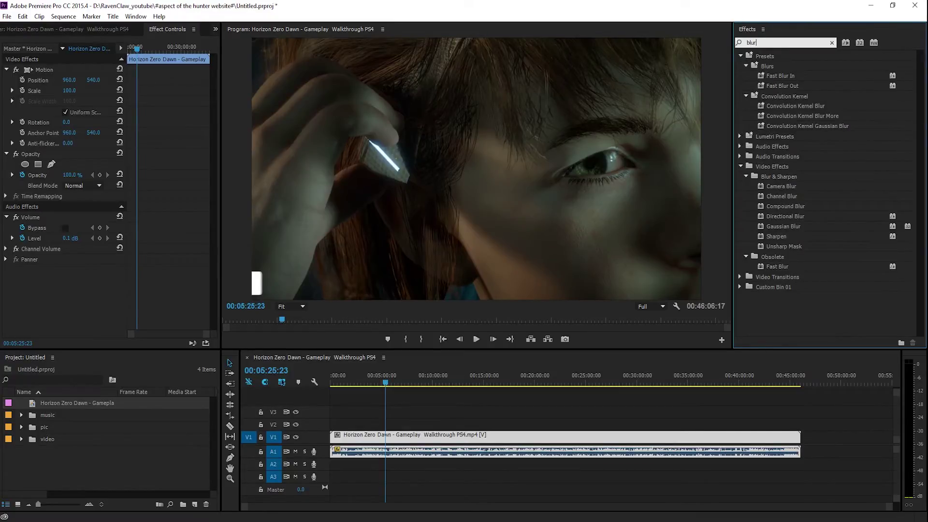
{"action": "left_click", "coordinate": [832, 42]}
{"action": "left_click", "coordinate": [778, 208]}
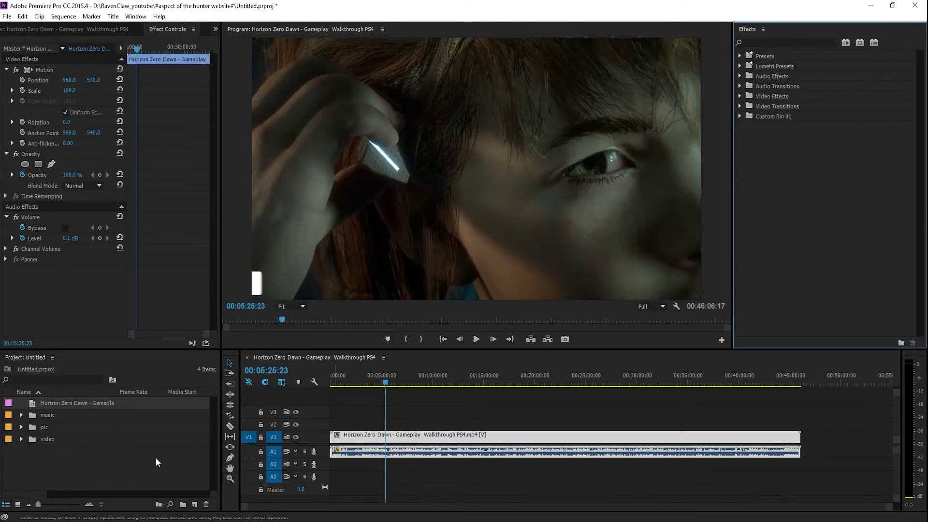
Expand the music bin in the project to show its contents.
{"action": "left_click", "coordinate": [143, 367]}
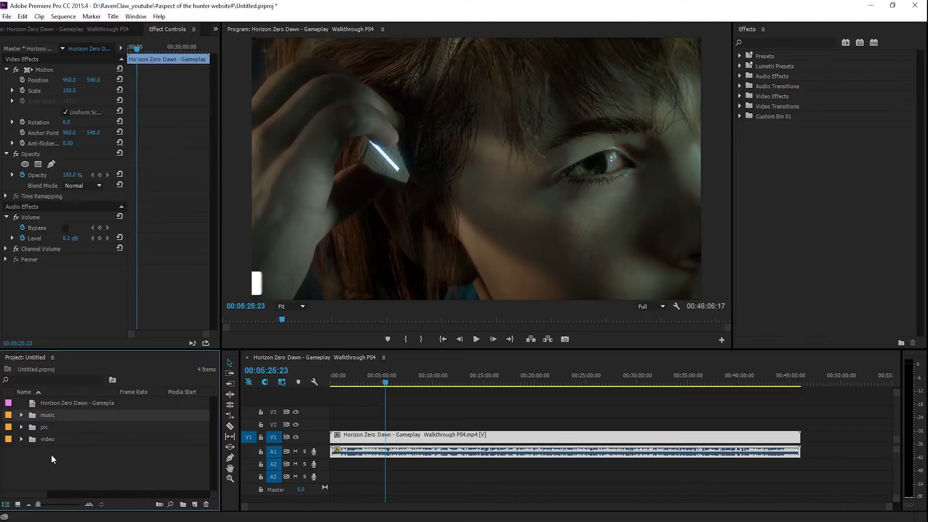
{"action": "left_click", "coordinate": [22, 415]}
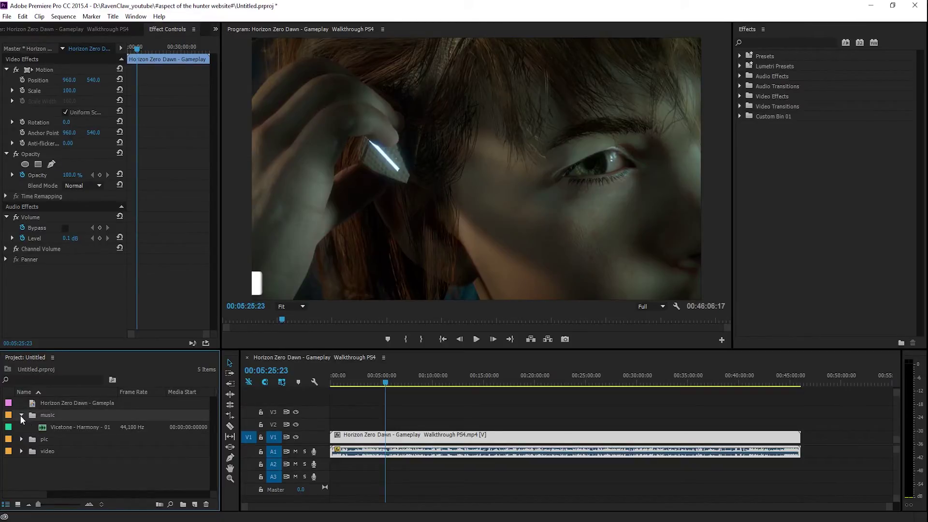
Expand the pic and video bins to view their contents, and collapse all three project bins.
{"action": "left_click", "coordinate": [20, 439]}
{"action": "left_click", "coordinate": [21, 463]}
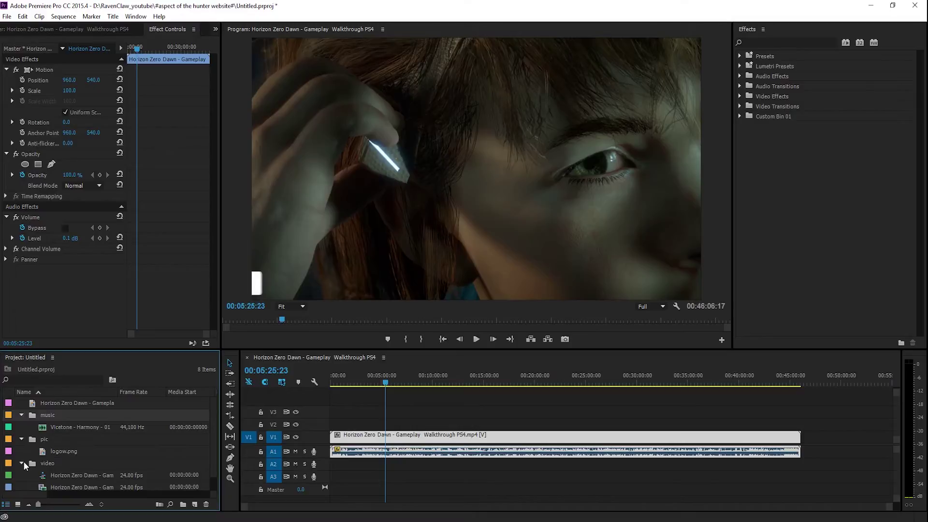
{"action": "left_click", "coordinate": [22, 463]}
{"action": "left_click", "coordinate": [22, 439]}
{"action": "left_click", "coordinate": [22, 415]}
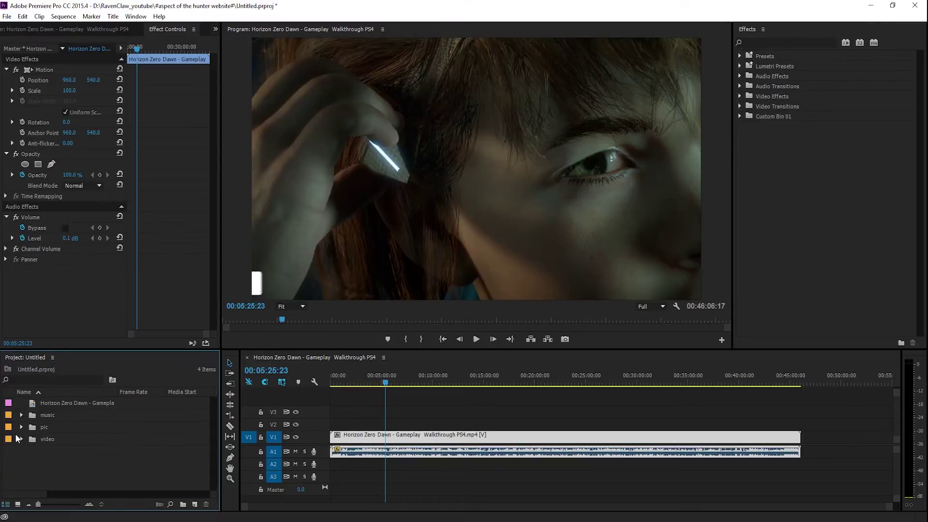
Place logow.png from the pic bin on track V2 at the playhead and move the logo to the picture's upper-left corner, position about 241.5, 219.9.
{"action": "left_click", "coordinate": [21, 427]}
{"action": "left_click_drag", "start_coordinate": [54, 437], "coordinate": [392, 427]}
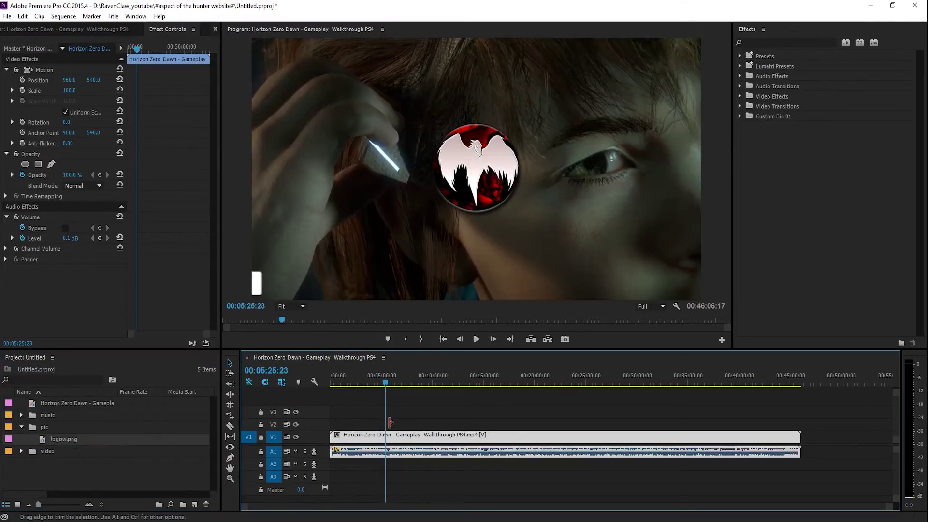
{"action": "left_click", "coordinate": [488, 169]}
{"action": "left_click_drag", "start_coordinate": [494, 164], "coordinate": [322, 77]}
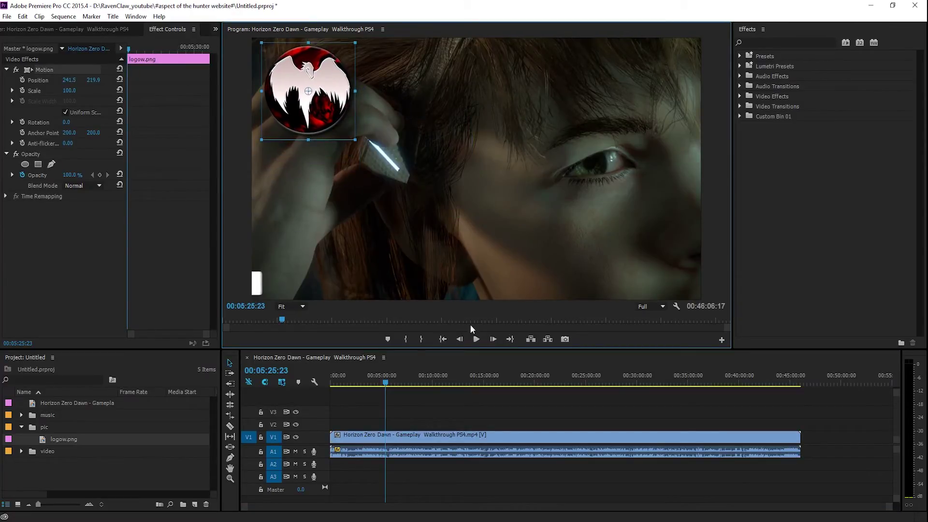
Play the sequence briefly to preview the logo overlay, and collapse the pic bin.
{"action": "left_click", "coordinate": [476, 339]}
{"action": "left_click", "coordinate": [476, 339]}
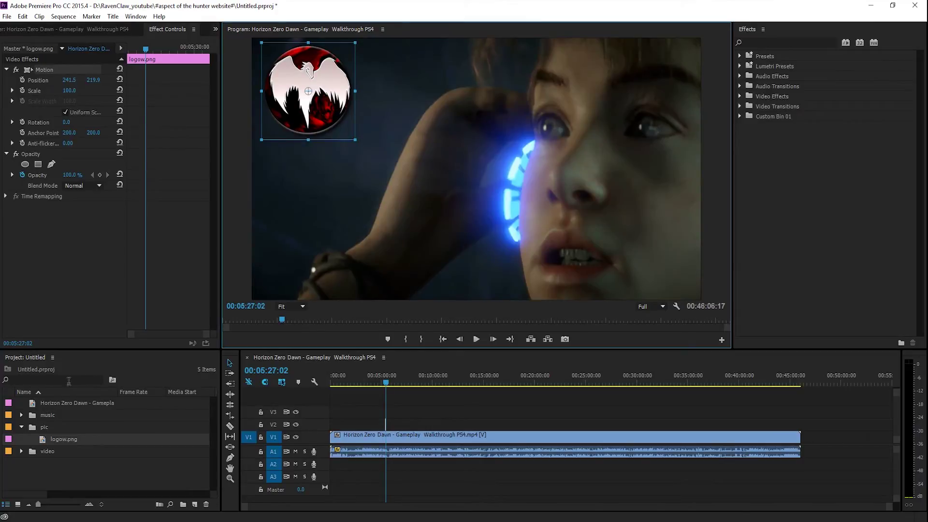
{"action": "left_click", "coordinate": [25, 429]}
{"action": "left_click", "coordinate": [488, 420]}
{"action": "left_click", "coordinate": [21, 428]}
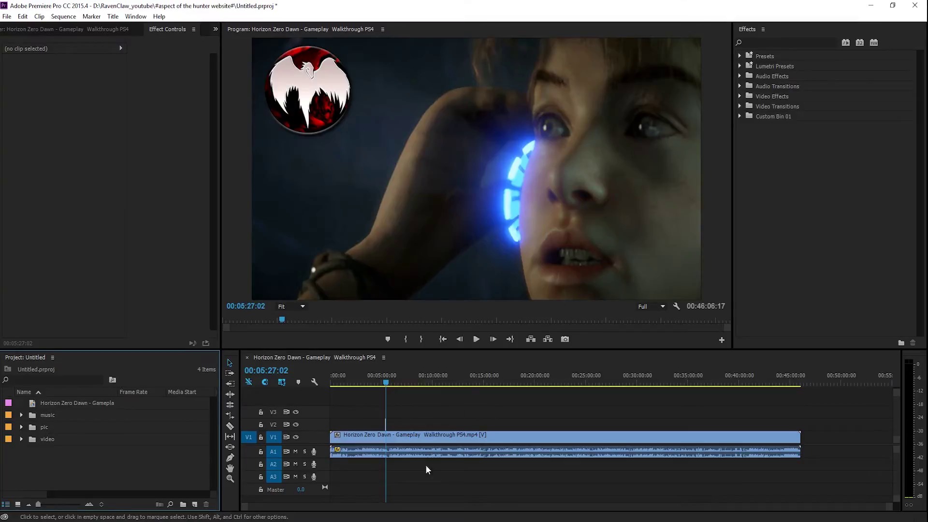
Unlink the gameplay clip's video from its audio and select only the audio part on track A1.
{"action": "left_click_drag", "start_coordinate": [424, 441], "coordinate": [395, 442]}
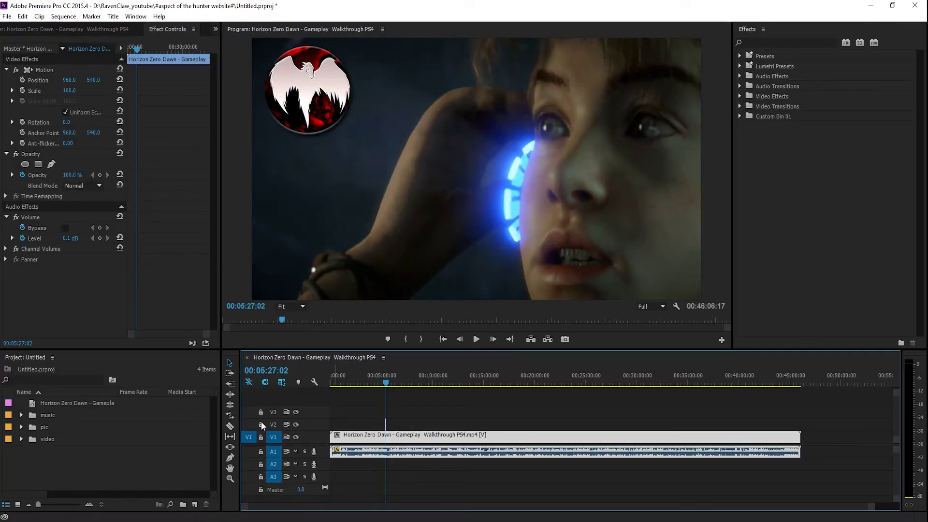
{"action": "right_click", "coordinate": [443, 442]}
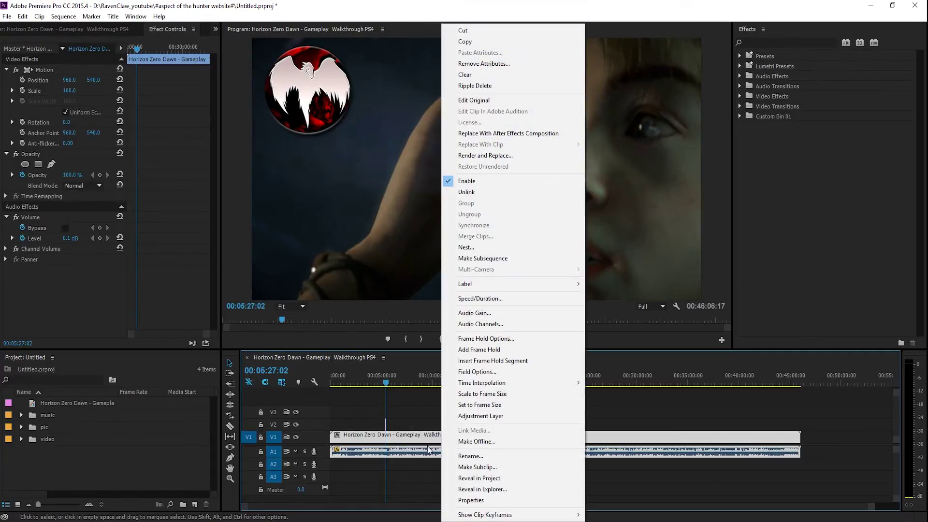
{"action": "left_click", "coordinate": [479, 193]}
{"action": "left_click", "coordinate": [454, 466]}
{"action": "mouse_move", "coordinate": [411, 449]}
{"action": "left_mouse_down"}
{"action": "mouse_move", "coordinate": [412, 480]}
{"action": "mouse_move", "coordinate": [407, 458]}
{"action": "left_mouse_up"}
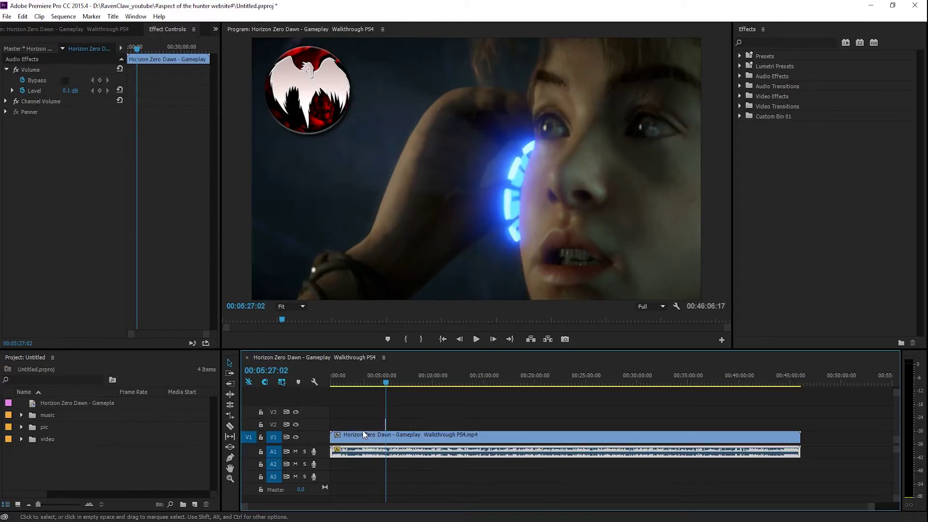
{"action": "mouse_move", "coordinate": [411, 451]}
{"action": "left_mouse_down"}
{"action": "mouse_move", "coordinate": [413, 485]}
{"action": "mouse_move", "coordinate": [410, 454]}
{"action": "left_mouse_up"}
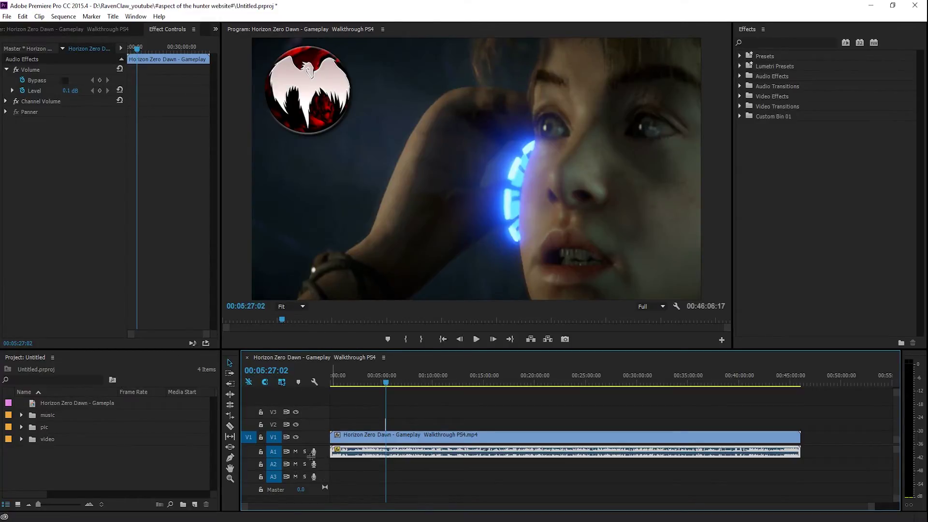
Lock audio track A1, try to select the audio clip on it, and unlock the track again.
{"action": "left_click", "coordinate": [261, 453]}
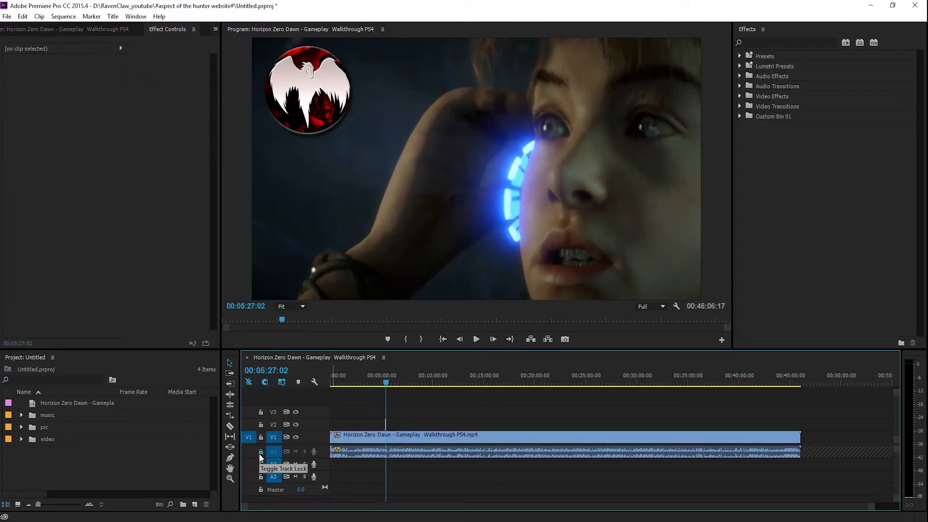
{"action": "left_click_drag", "start_coordinate": [405, 489], "coordinate": [415, 452]}
{"action": "left_click_drag", "start_coordinate": [415, 451], "coordinate": [463, 468]}
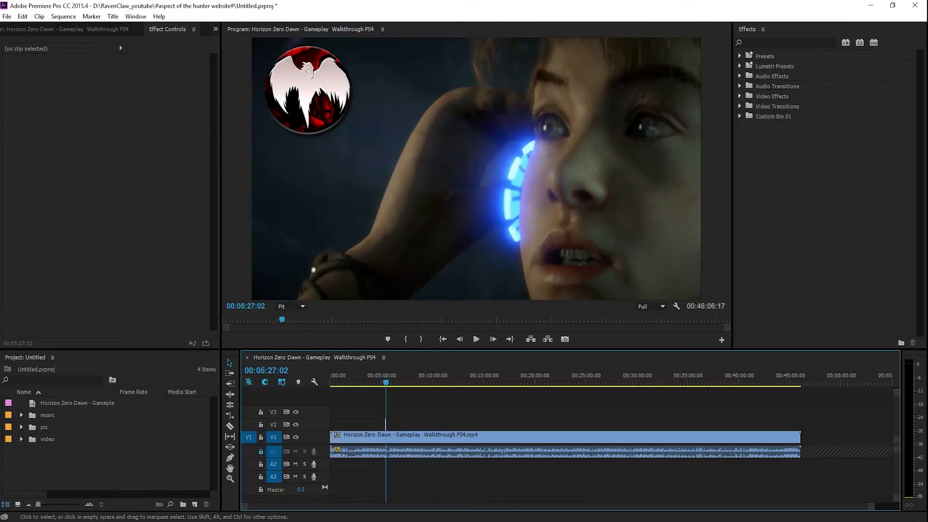
{"action": "left_click", "coordinate": [259, 452]}
Play the sequence briefly with track A1 muted, unmute it, and switch track V1's output off and back on.
{"action": "left_click", "coordinate": [296, 451]}
{"action": "left_click", "coordinate": [475, 340]}
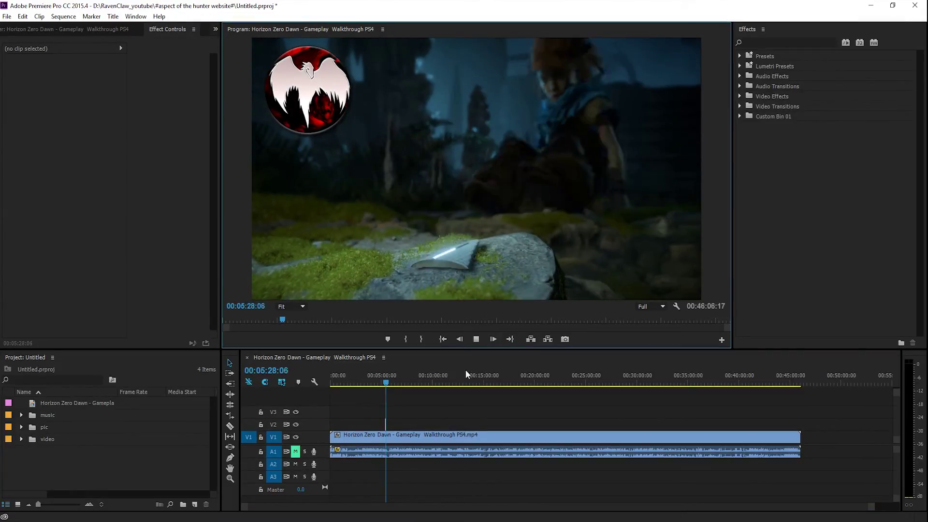
{"action": "left_click", "coordinate": [477, 340]}
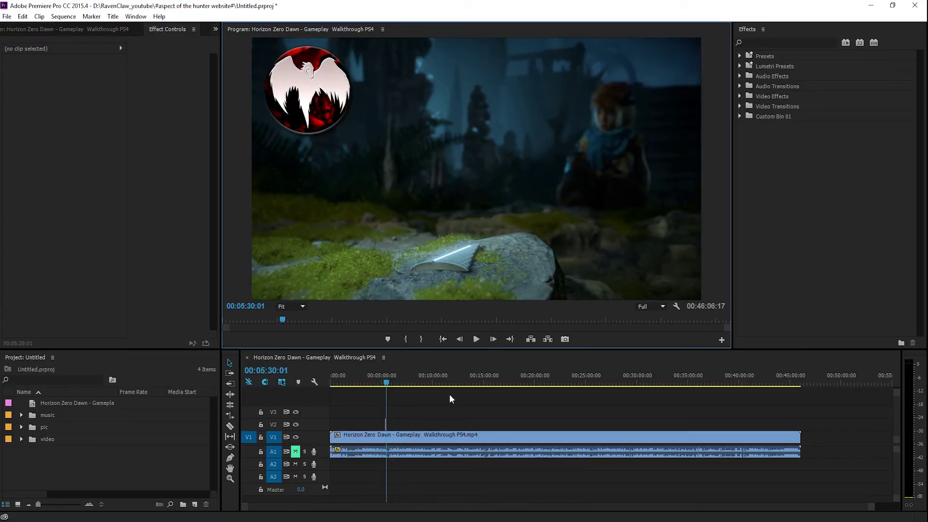
{"action": "left_click", "coordinate": [296, 452]}
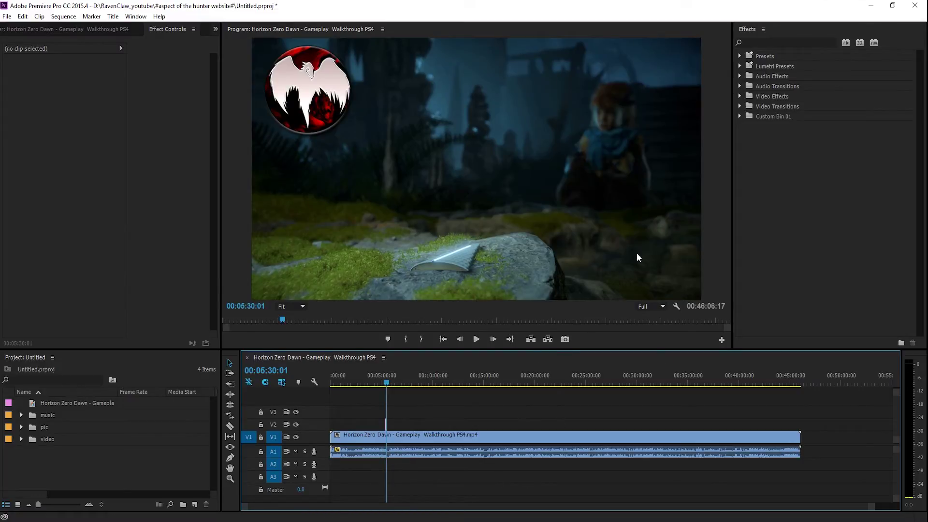
{"action": "left_click", "coordinate": [296, 438]}
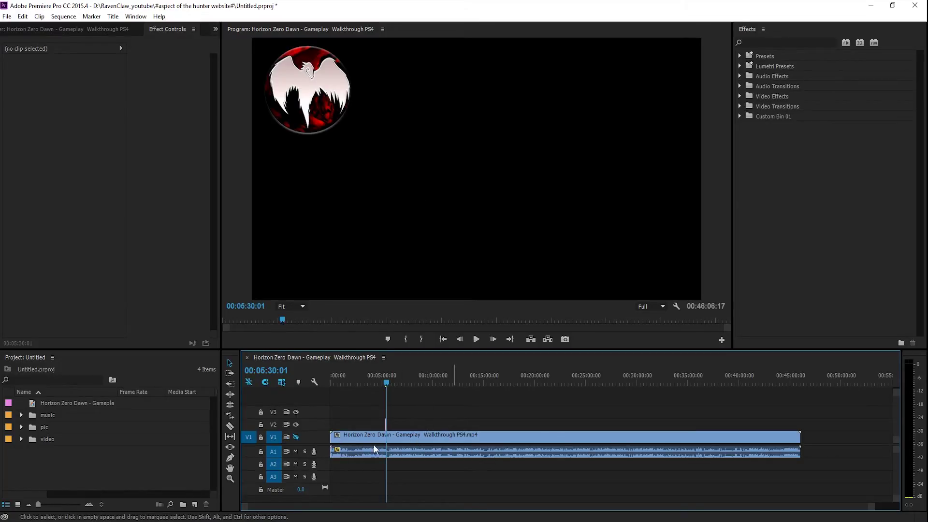
{"action": "left_click", "coordinate": [296, 437]}
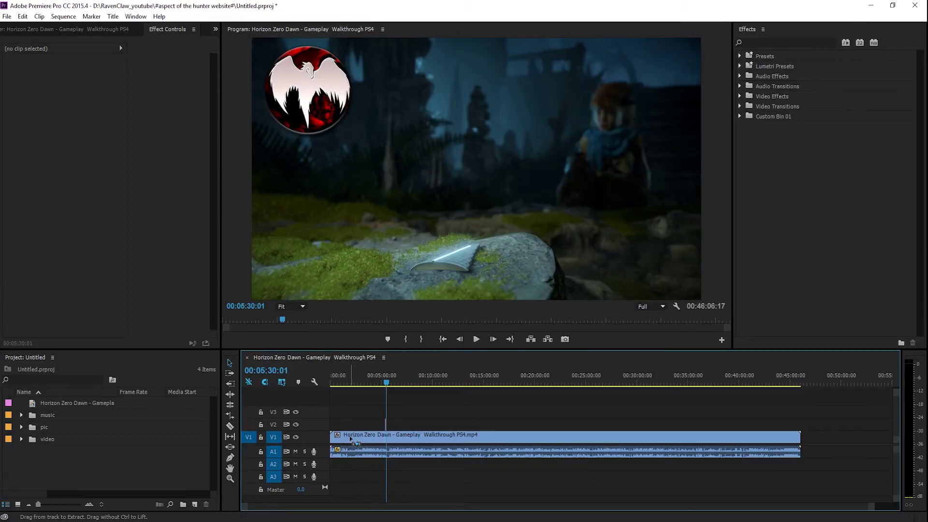
Enlarge the height of video track V1 to show the clip thumbnail, and shrink the track back.
{"action": "scroll", "coordinate": [313, 439], "scroll_direction": "down", "scroll_amount": 2}
{"action": "scroll", "coordinate": [312, 439], "scroll_direction": "up", "scroll_amount": 4}
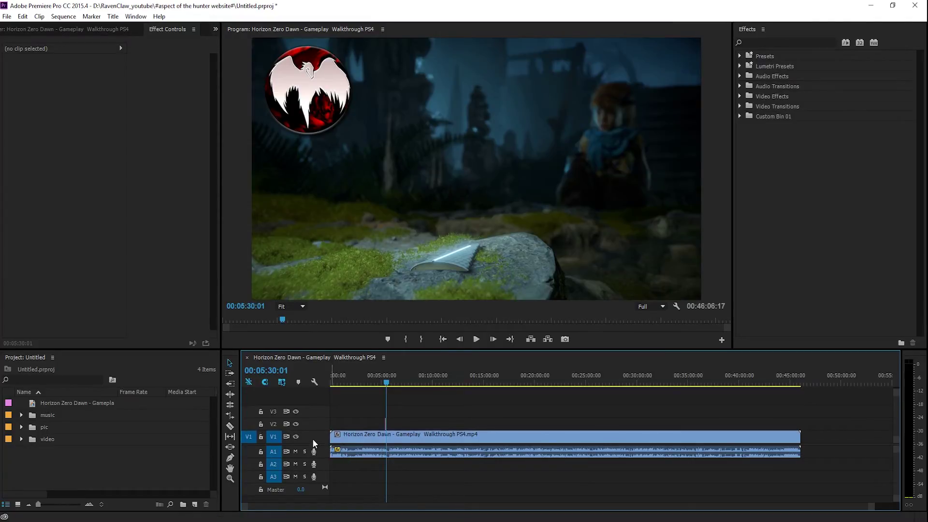
{"action": "scroll", "coordinate": [312, 439], "scroll_direction": "up", "scroll_amount": 6}
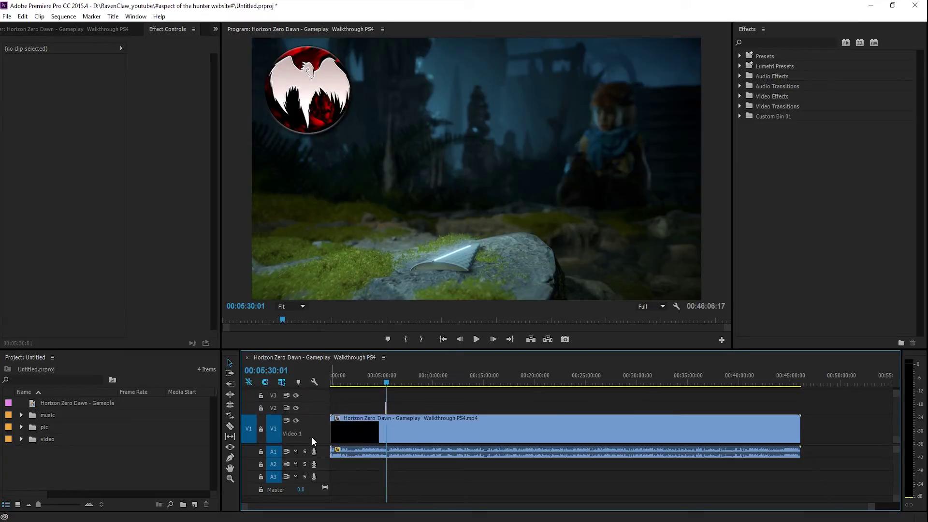
{"action": "scroll", "coordinate": [312, 439], "scroll_direction": "up", "scroll_amount": 6}
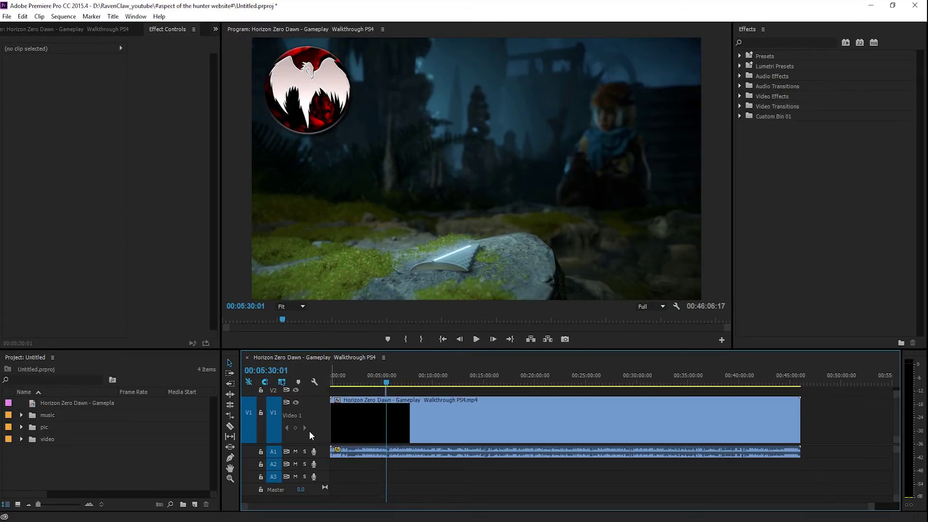
{"action": "left_click", "coordinate": [365, 381]}
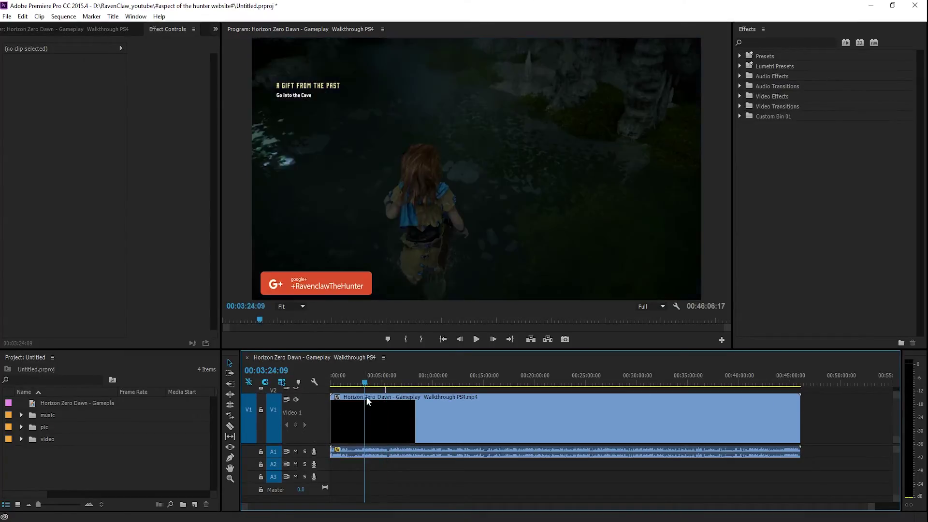
{"action": "scroll", "coordinate": [314, 418], "scroll_direction": "down", "scroll_amount": 3}
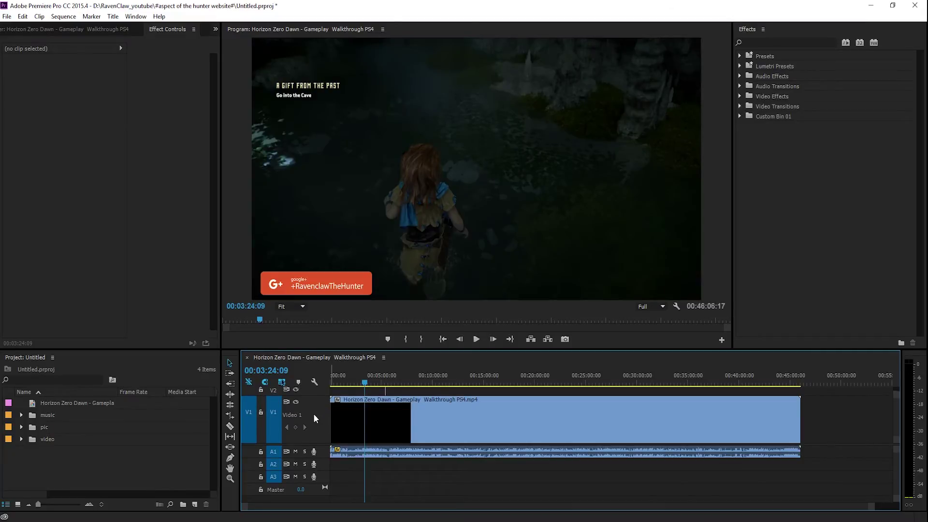
{"action": "scroll", "coordinate": [311, 436], "scroll_direction": "down", "scroll_amount": 4}
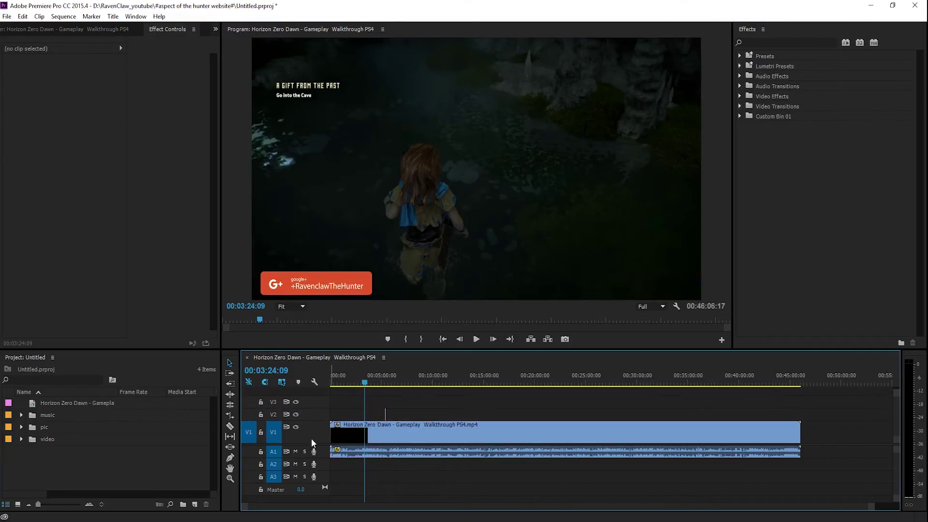
{"action": "scroll", "coordinate": [311, 437], "scroll_direction": "down", "scroll_amount": 2}
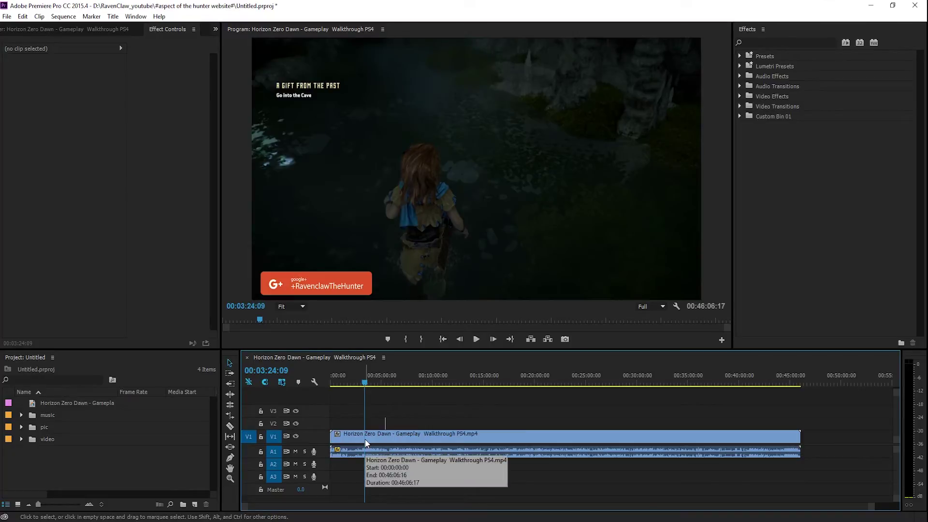
Zoom in on the timeline, move the playhead to 00:03:23:14, and zoom back out to the whole sequence.
{"action": "scroll", "coordinate": [483, 480], "scroll_direction": "up", "scroll_amount": 3}
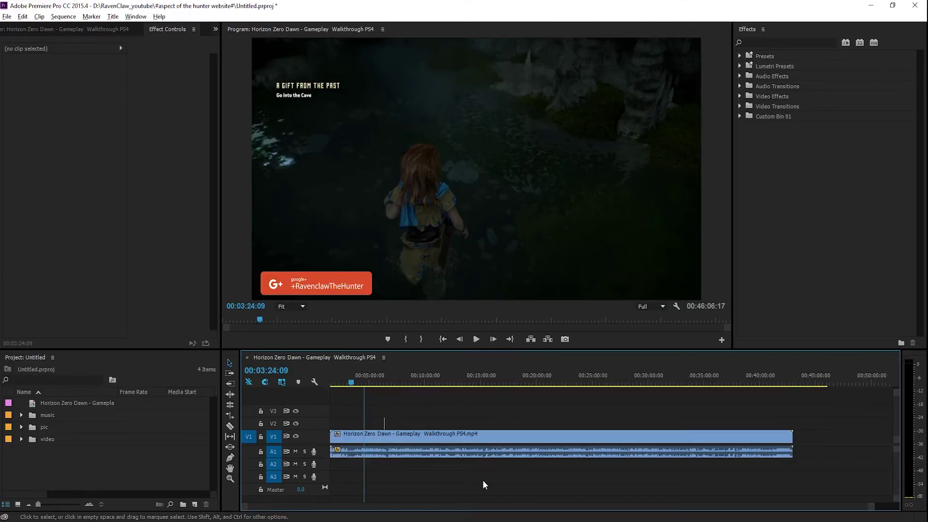
{"action": "scroll", "coordinate": [483, 480], "scroll_direction": "up", "scroll_amount": 3}
{"action": "scroll", "coordinate": [483, 480], "scroll_direction": "down", "scroll_amount": 3}
{"action": "key", "text": "alt"}
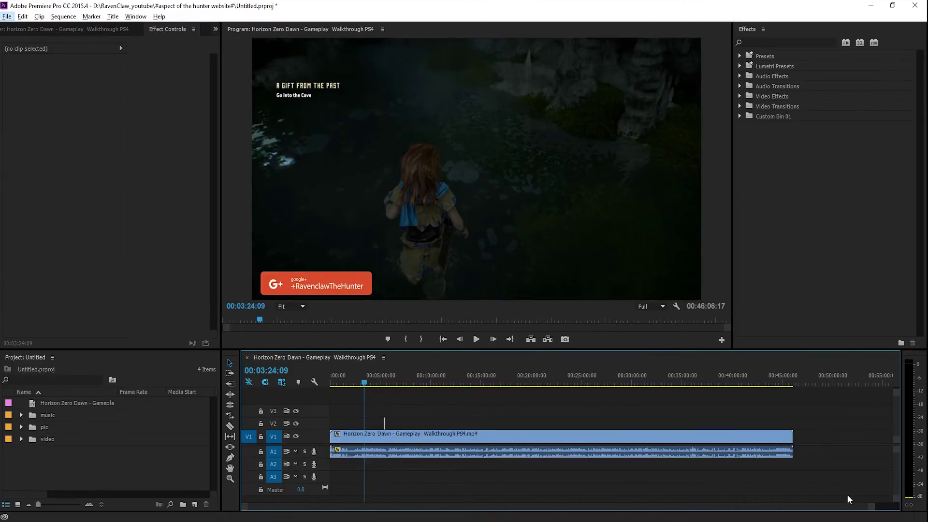
{"action": "mouse_move", "coordinate": [875, 511]}
{"action": "left_mouse_down"}
{"action": "mouse_move", "coordinate": [484, 508]}
{"action": "mouse_move", "coordinate": [609, 518]}
{"action": "mouse_move", "coordinate": [611, 508]}
{"action": "left_mouse_up"}
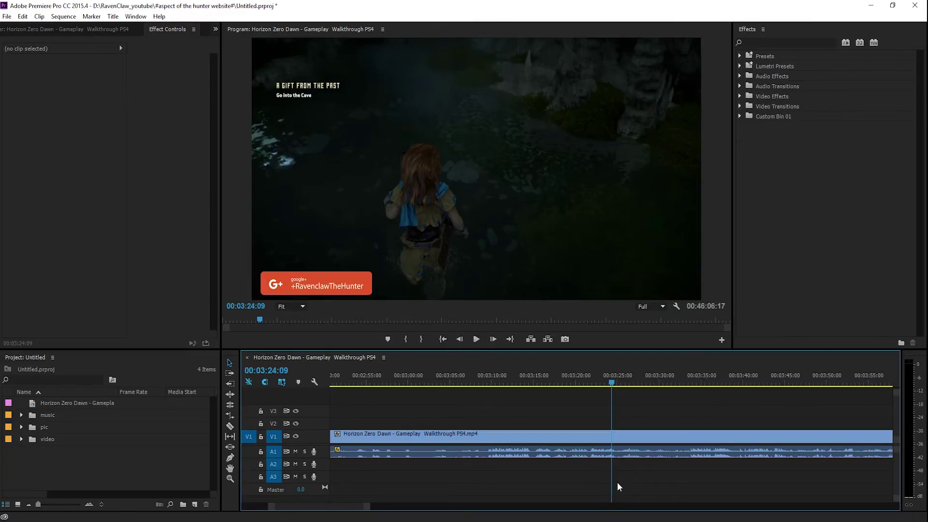
{"action": "left_click", "coordinate": [605, 385]}
{"action": "mouse_move", "coordinate": [605, 384]}
{"action": "left_mouse_down"}
{"action": "mouse_move", "coordinate": [593, 384]}
{"action": "mouse_move", "coordinate": [605, 384]}
{"action": "left_mouse_up"}
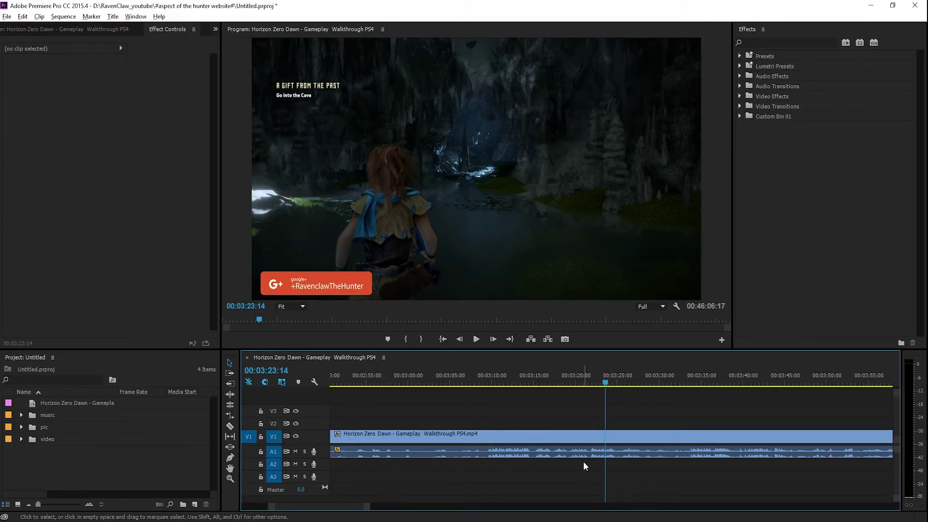
{"action": "scroll", "coordinate": [584, 464], "scroll_direction": "up", "scroll_amount": 2}
{"action": "scroll", "coordinate": [584, 464], "scroll_direction": "down", "scroll_amount": 10}
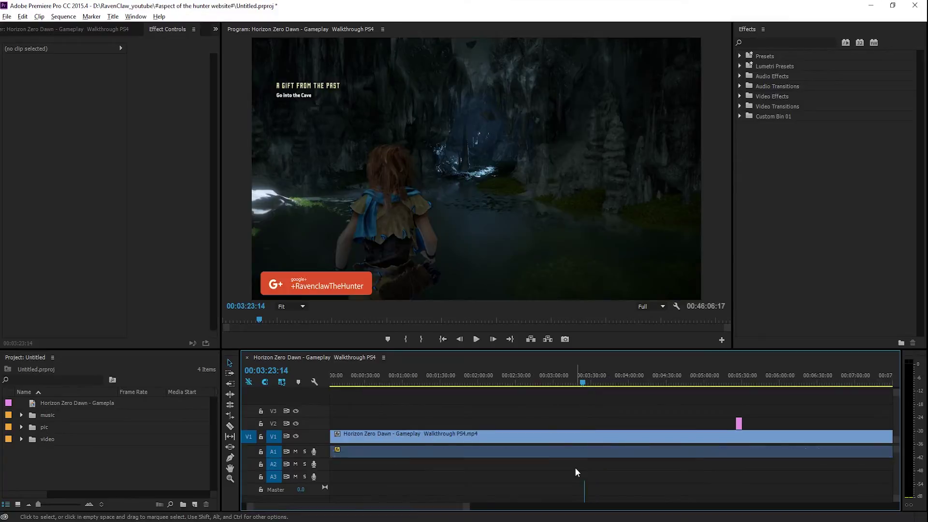
{"action": "scroll", "coordinate": [575, 471], "scroll_direction": "down", "scroll_amount": 3}
{"action": "scroll", "coordinate": [713, 485], "scroll_direction": "up", "scroll_amount": 4}
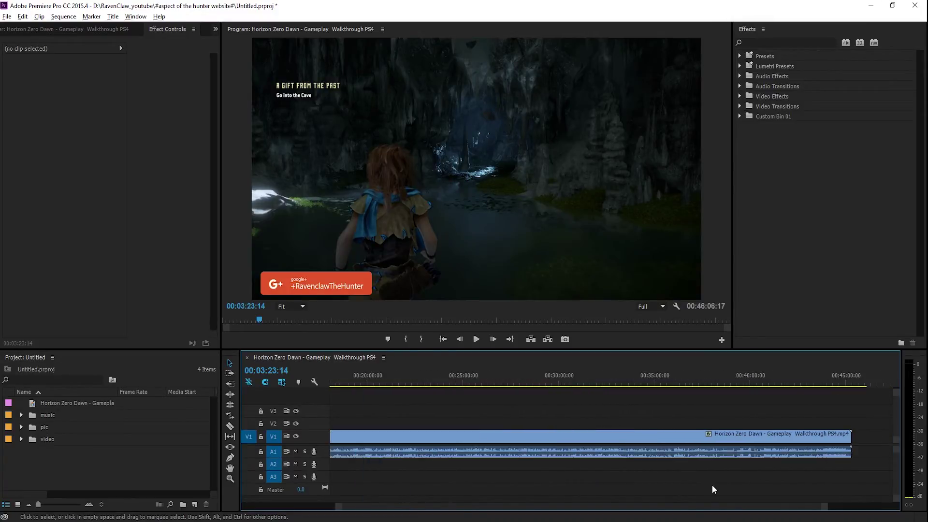
{"action": "scroll", "coordinate": [711, 496], "scroll_direction": "down", "scroll_amount": 3}
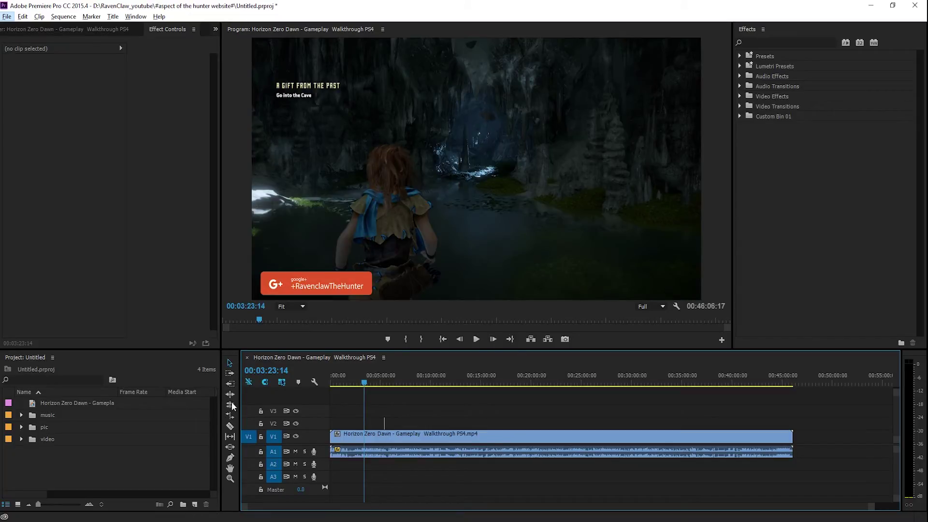
Try out the Pen tool and the Hand tool, panning along the zoomed-in timeline.
{"action": "left_click", "coordinate": [231, 460]}
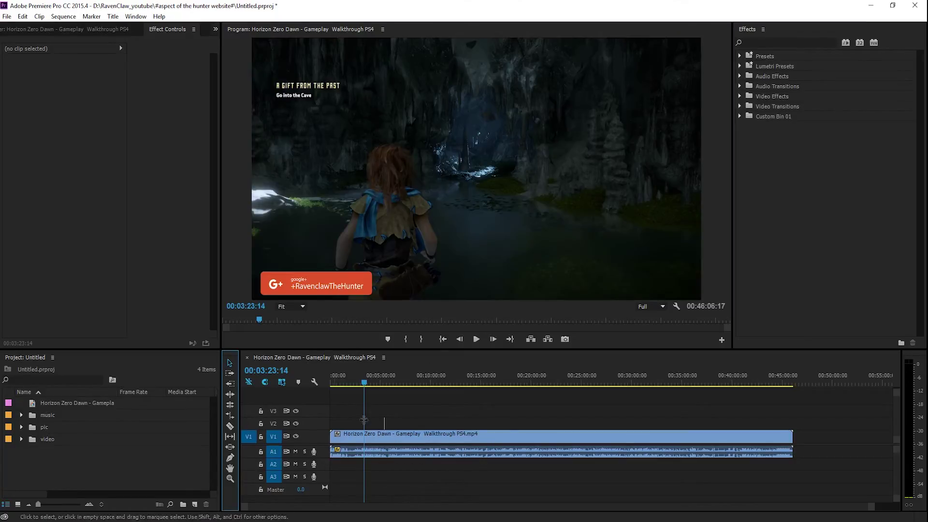
{"action": "left_click", "coordinate": [230, 468]}
{"action": "left_click", "coordinate": [404, 436]}
{"action": "left_click_drag", "start_coordinate": [873, 506], "coordinate": [657, 507]}
{"action": "left_click_drag", "start_coordinate": [708, 441], "coordinate": [602, 452]}
Cut the gameplay clip with the Razor tool at the playhead and again shortly before the logo clip, just before 00:05:00:00.
{"action": "left_click", "coordinate": [231, 427]}
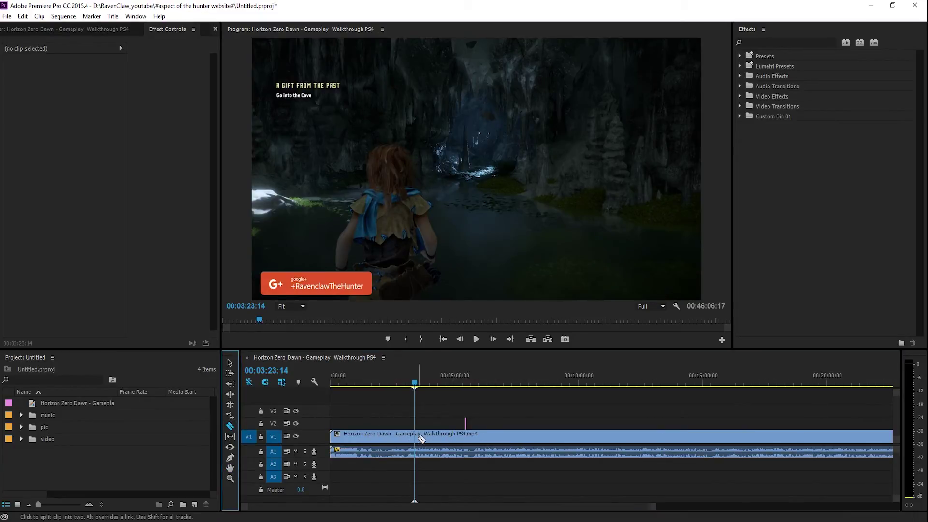
{"action": "left_click", "coordinate": [418, 438]}
{"action": "left_click", "coordinate": [451, 456]}
Delete the short video and audio segment between the two cuts and ripple delete the gap it leaves.
{"action": "left_click", "coordinate": [230, 363]}
{"action": "left_click_drag", "start_coordinate": [428, 409], "coordinate": [441, 463]}
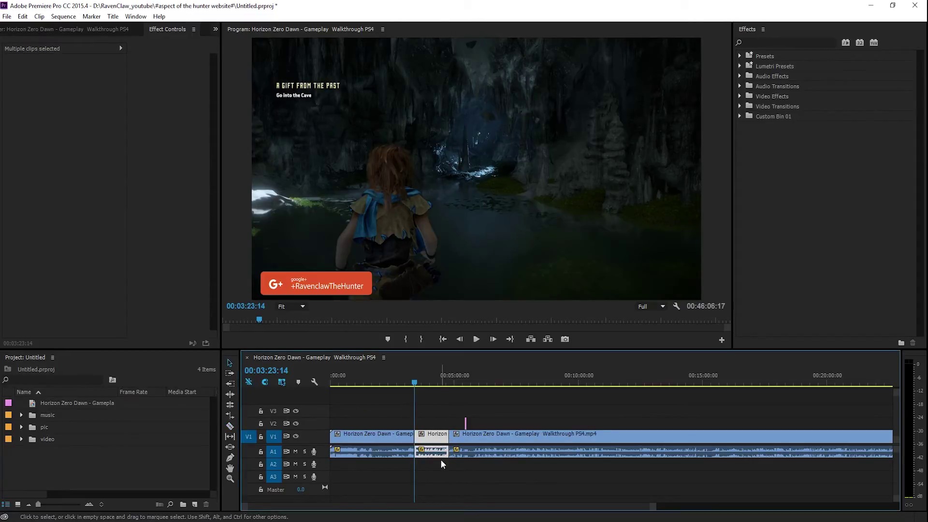
{"action": "key", "text": "Delete"}
{"action": "right_click", "coordinate": [437, 442]}
{"action": "left_click", "coordinate": [452, 449]}
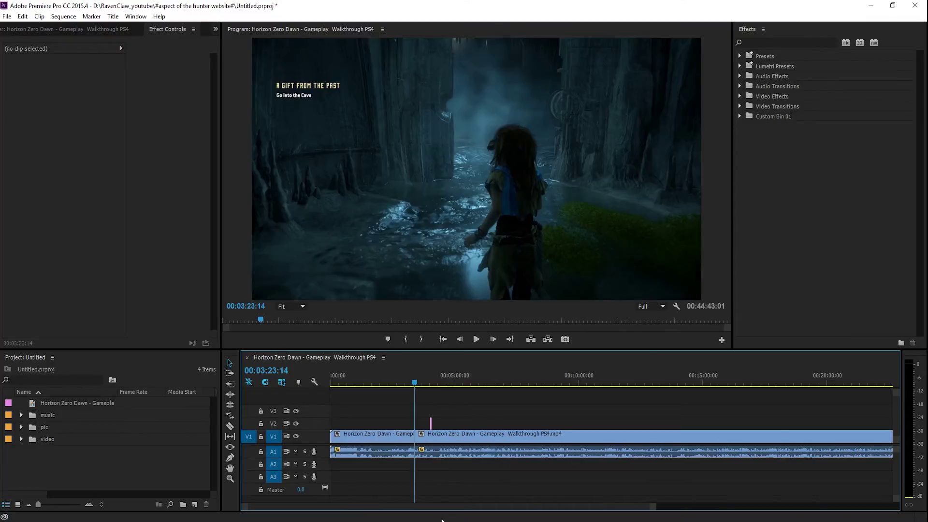
Place the playhead at 00:03:22:00 and play the sequence across the cut, stopping at 00:03:24:13.
{"action": "left_click", "coordinate": [415, 385]}
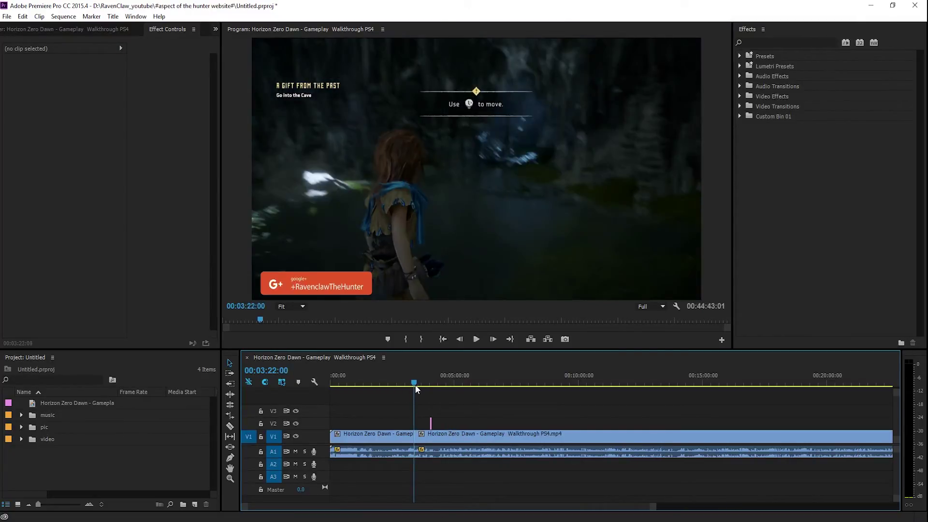
{"action": "left_click", "coordinate": [475, 340]}
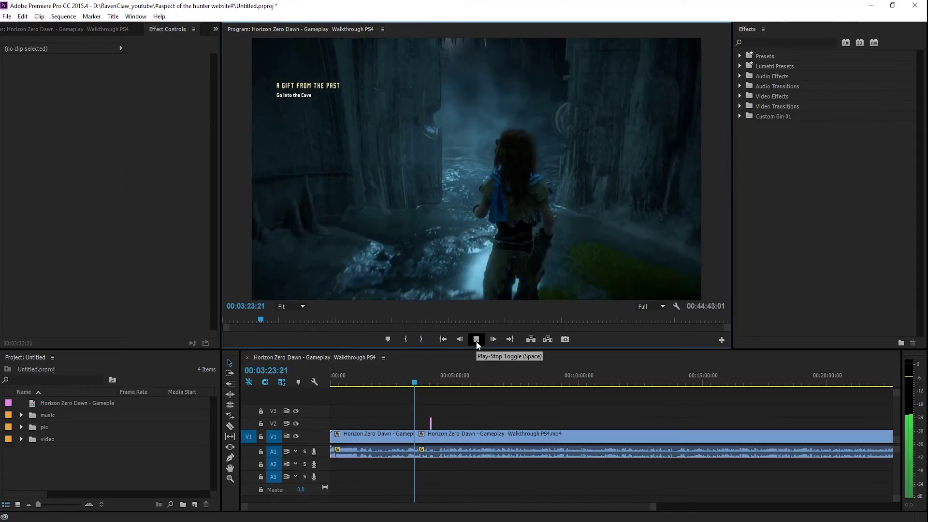
{"action": "left_click", "coordinate": [476, 340]}
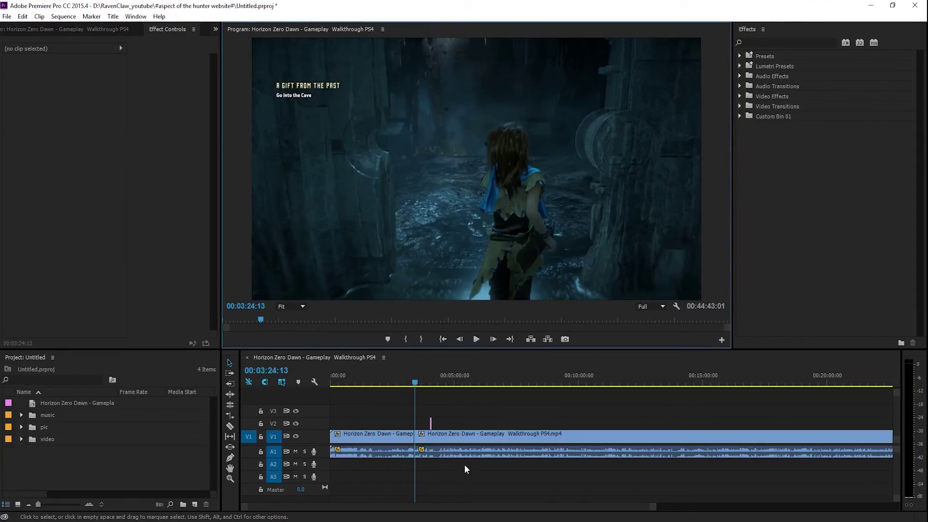
Try to ripple trim at the cut between the two gameplay clips with the Ripple Edit tool.
{"action": "left_click", "coordinate": [231, 396]}
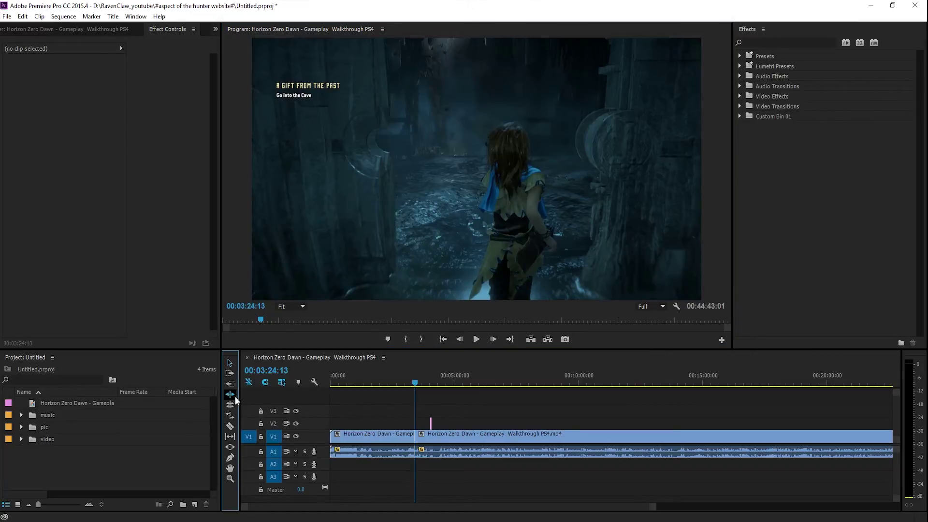
{"action": "left_click_drag", "start_coordinate": [416, 433], "coordinate": [435, 434]}
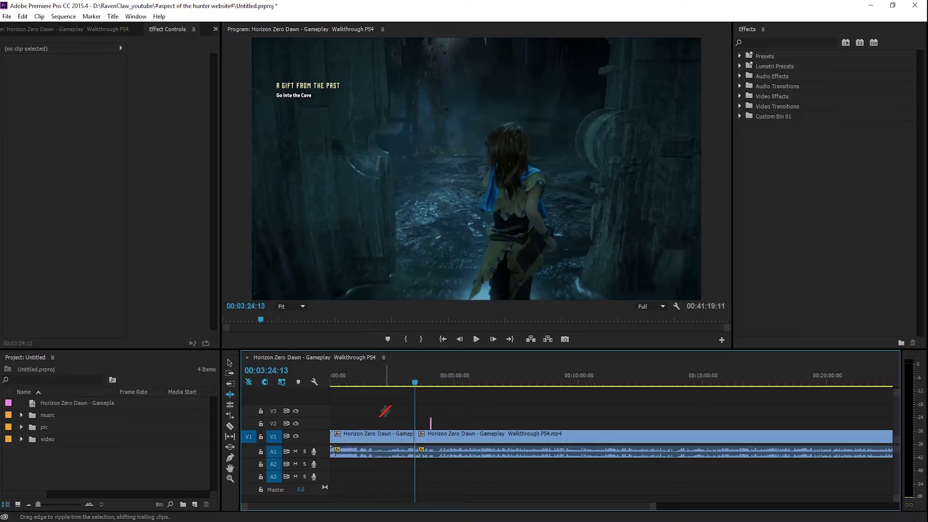
Select the second gameplay clip's video and audio with the Selection tool.
{"action": "left_click", "coordinate": [230, 366]}
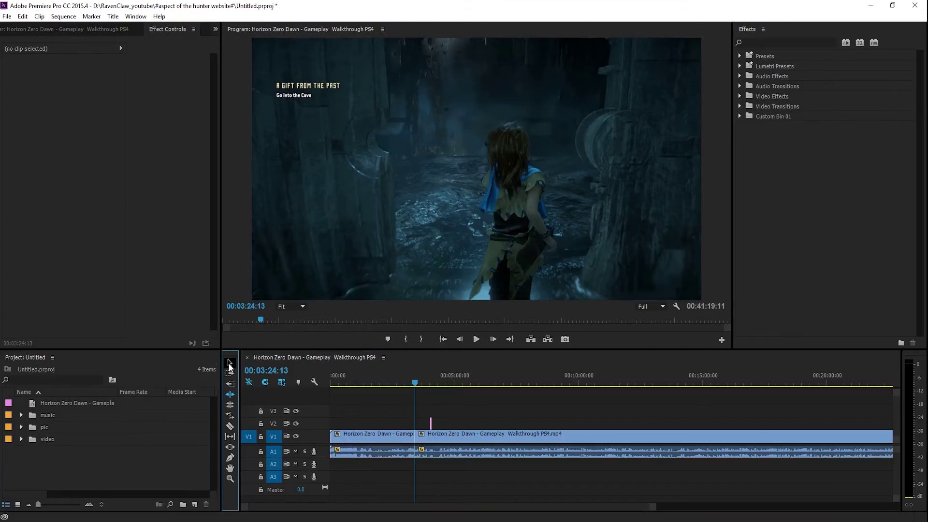
{"action": "left_click", "coordinate": [486, 443]}
{"action": "mouse_move", "coordinate": [464, 442]}
{"action": "left_mouse_down"}
{"action": "mouse_move", "coordinate": [547, 452]}
{"action": "mouse_move", "coordinate": [455, 450]}
{"action": "mouse_move", "coordinate": [495, 444]}
{"action": "mouse_move", "coordinate": [461, 452]}
{"action": "left_mouse_up"}
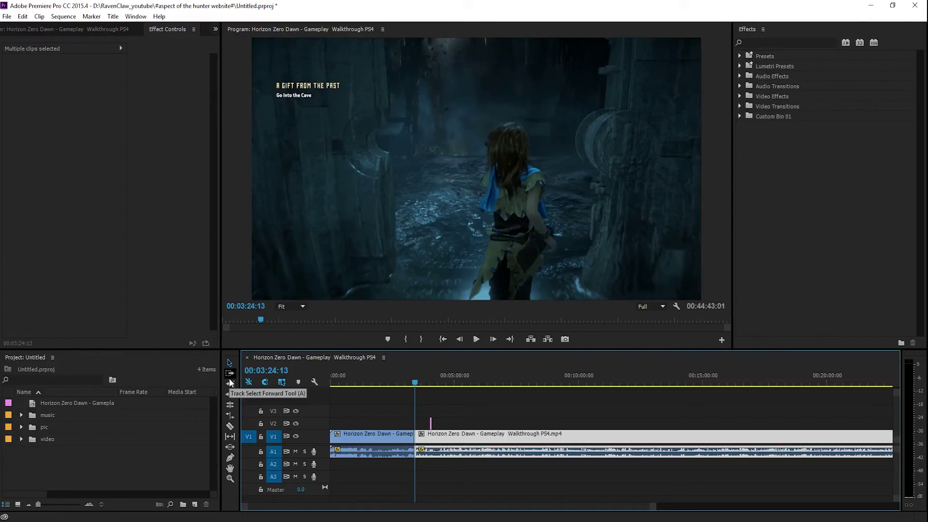
Try the Track Select Backward tool on the gameplay clips, ending with only the first clip's video and audio selected.
{"action": "left_click", "coordinate": [230, 383]}
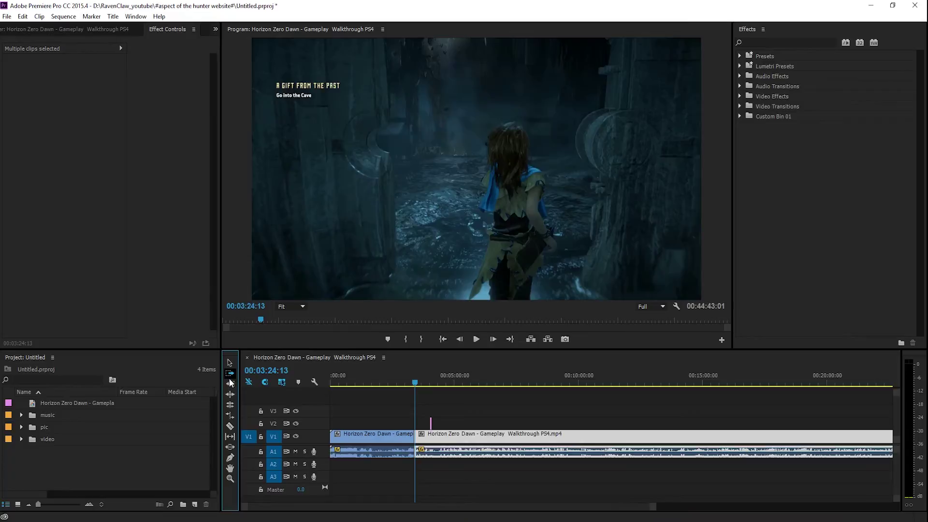
{"action": "left_click", "coordinate": [379, 439]}
{"action": "double_click", "coordinate": [472, 439]}
{"action": "left_click", "coordinate": [393, 441]}
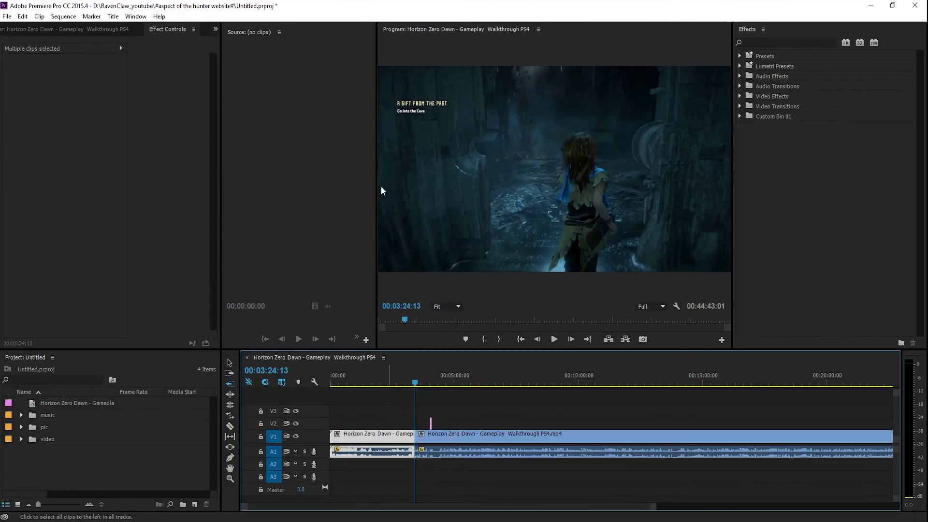
Close the empty Source monitor and, with the Track Select Forward tool active, return the playhead to 00:00:00:00.
{"action": "left_click", "coordinate": [279, 32]}
{"action": "left_click", "coordinate": [280, 43]}
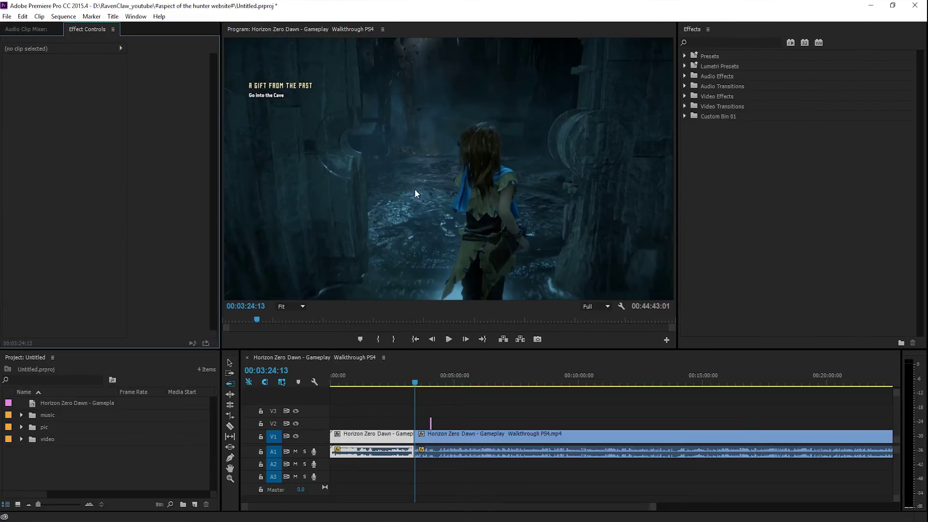
{"action": "left_click", "coordinate": [230, 377]}
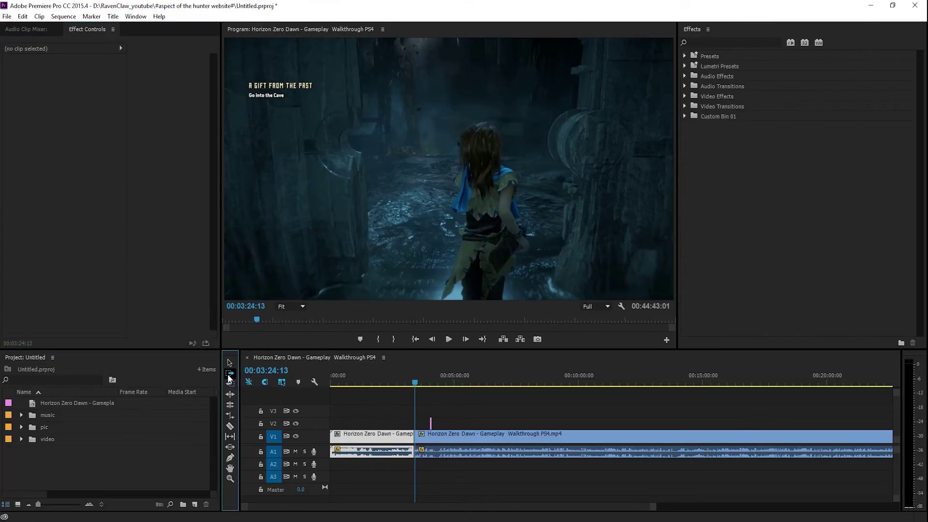
{"action": "left_click_drag", "start_coordinate": [414, 382], "coordinate": [251, 408]}
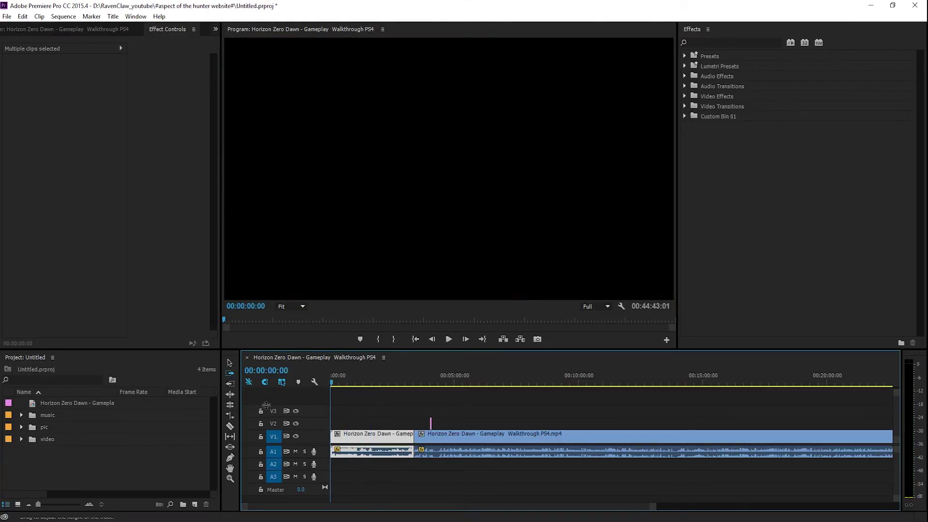
Zoom in on several parts of the timeline with the Zoom tool, and zoom back out to the whole sequence.
{"action": "left_click", "coordinate": [231, 478]}
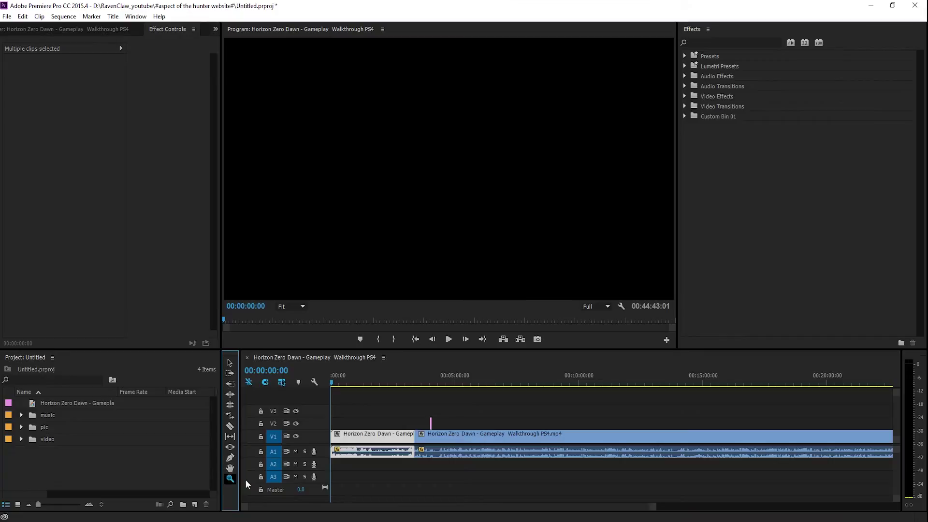
{"action": "left_click", "coordinate": [473, 439]}
{"action": "left_click", "coordinate": [423, 440]}
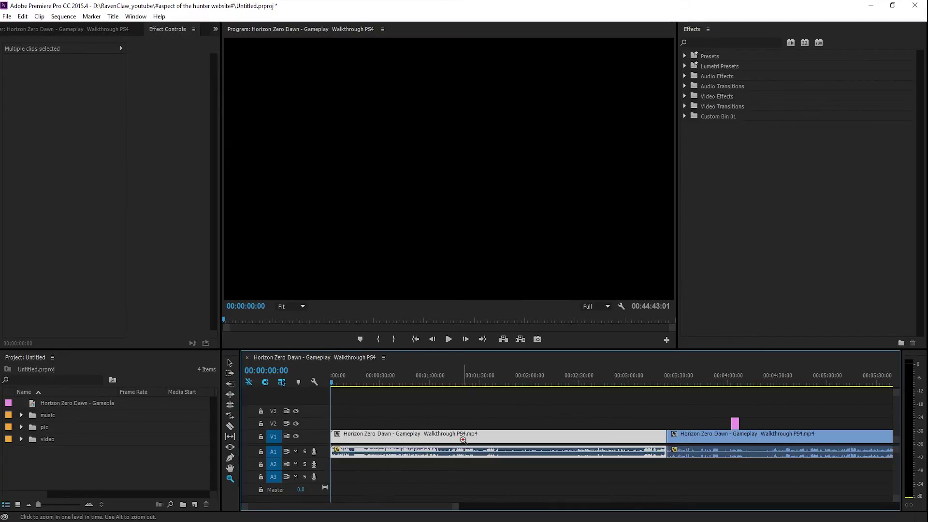
{"action": "left_click", "coordinate": [464, 439]}
{"action": "left_click", "coordinate": [505, 457]}
{"action": "left_click_drag", "start_coordinate": [356, 507], "coordinate": [783, 482]}
{"action": "left_click", "coordinate": [611, 443]}
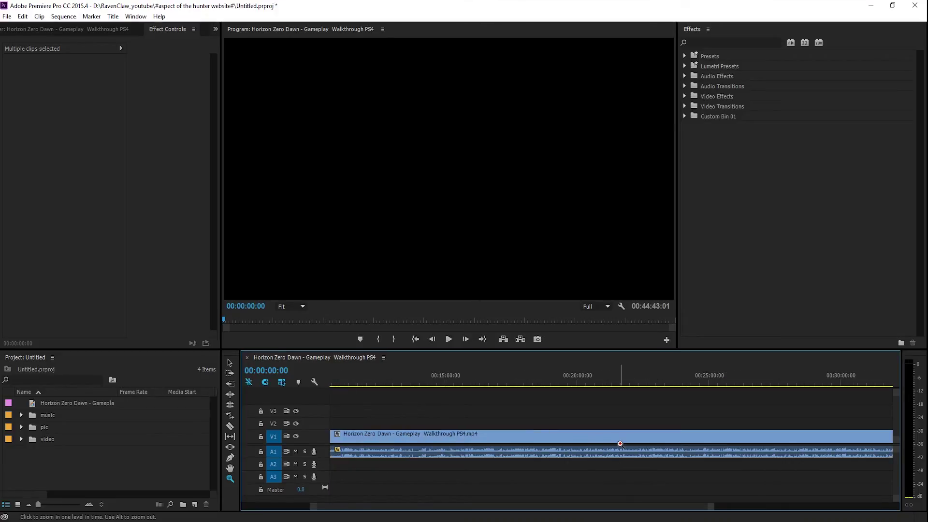
{"action": "left_click", "coordinate": [605, 452]}
{"action": "left_click", "coordinate": [587, 450]}
{"action": "left_click", "coordinate": [568, 454]}
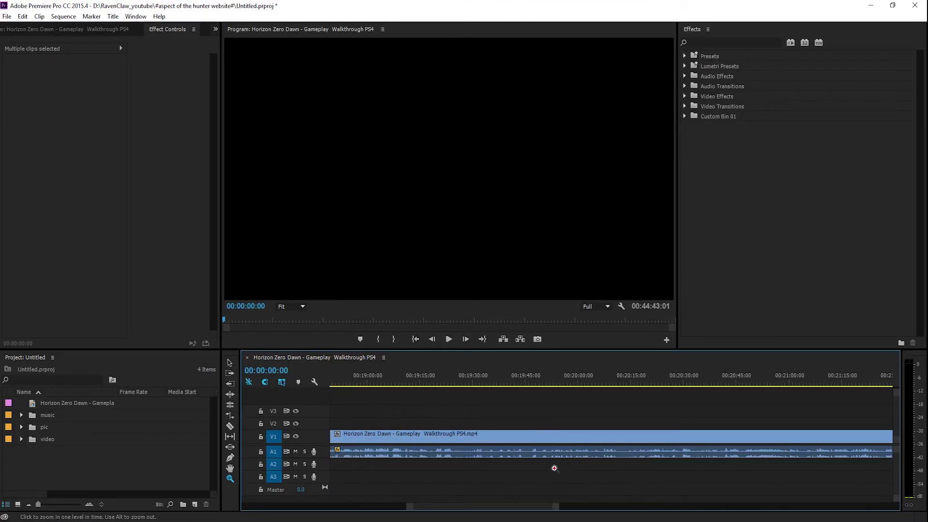
{"action": "left_click_drag", "start_coordinate": [556, 506], "coordinate": [758, 503]}
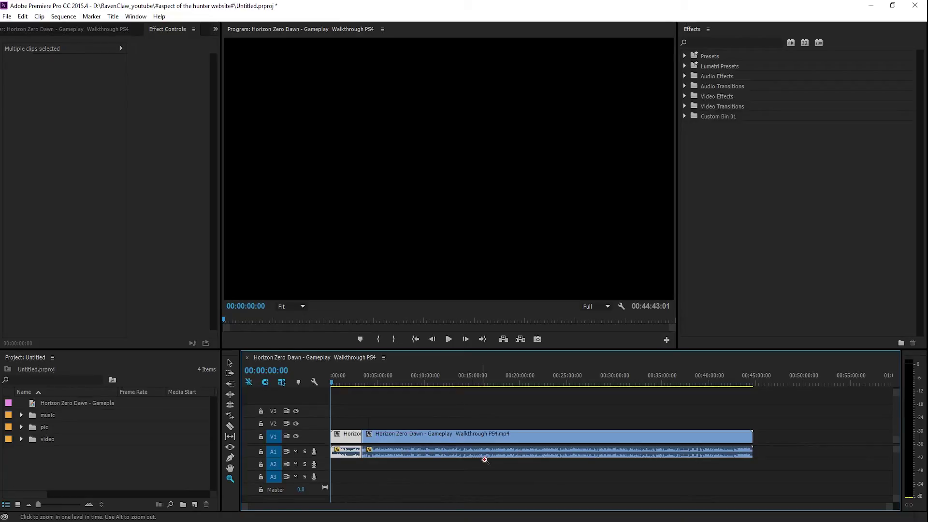
Zoom in towards the end of the gameplay clip, and fit the whole sequence in the timeline again.
{"action": "left_click", "coordinate": [656, 452]}
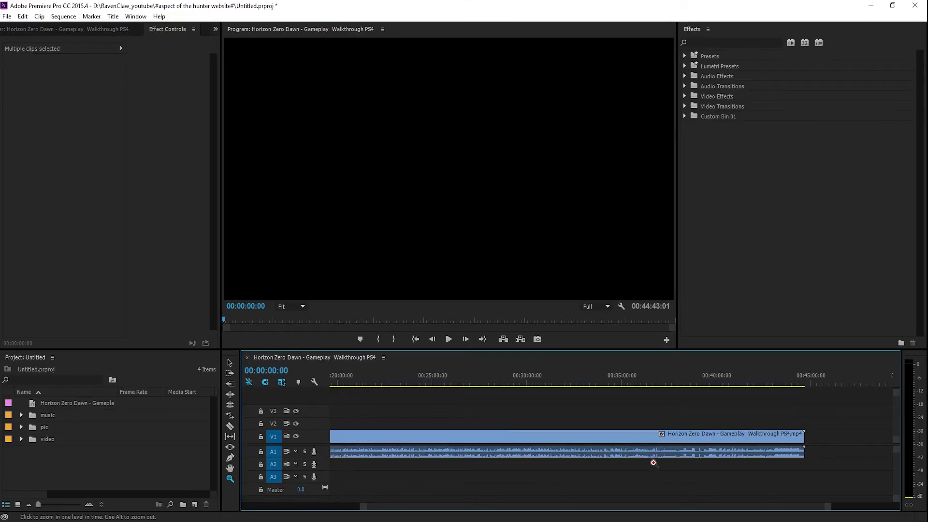
{"action": "left_click", "coordinate": [622, 453]}
{"action": "left_click", "coordinate": [616, 450]}
{"action": "left_click_drag", "start_coordinate": [728, 507], "coordinate": [890, 508]}
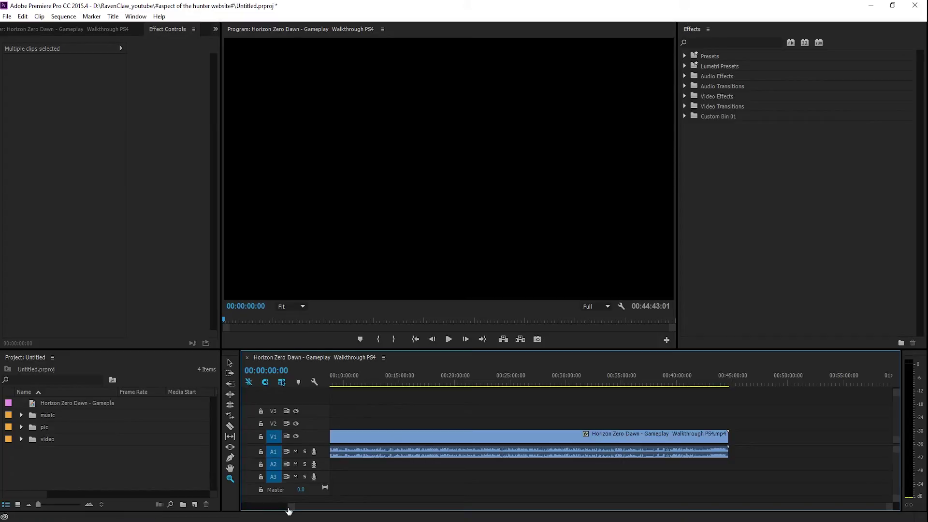
{"action": "key", "text": "backslash"}
Turn off Linked Selection and select the second gameplay clip's audio and video parts separately.
{"action": "key", "text": "v"}
{"action": "left_click_drag", "start_coordinate": [432, 421], "coordinate": [406, 441]}
{"action": "left_click", "coordinate": [265, 383]}
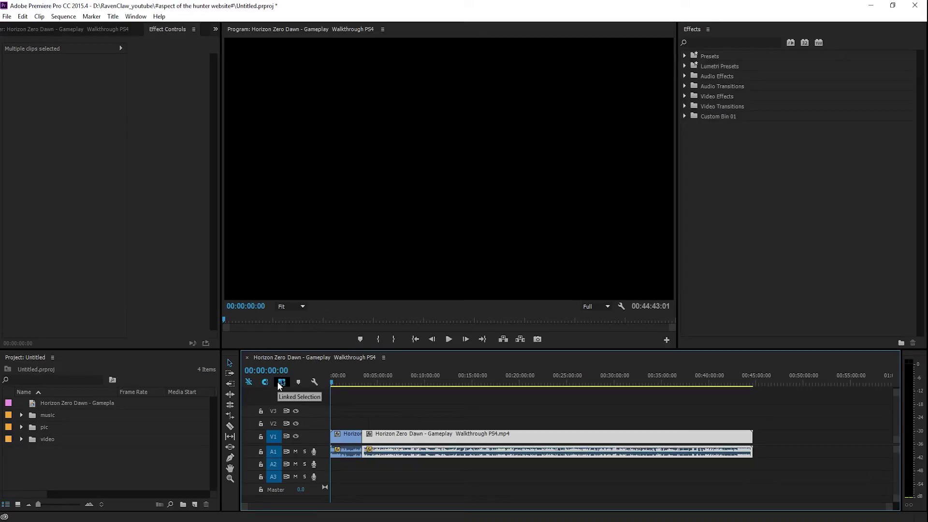
{"action": "left_click", "coordinate": [281, 384]}
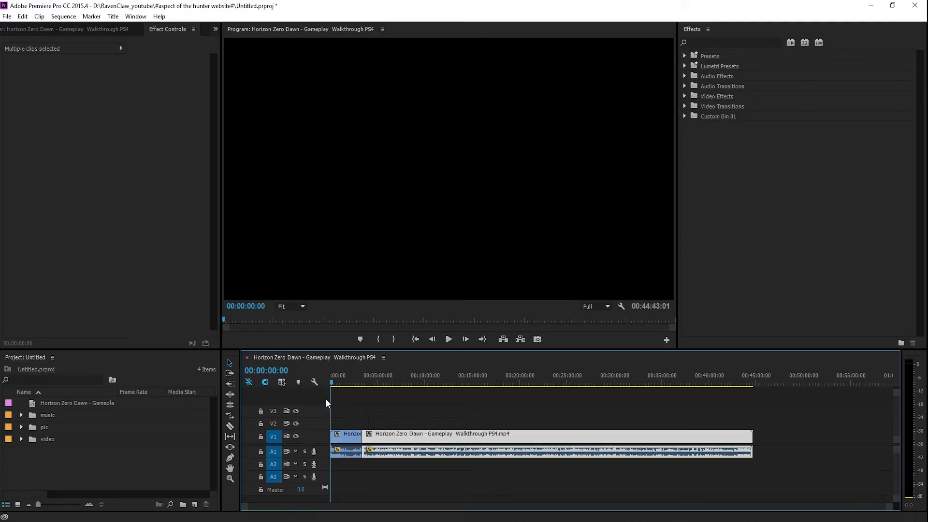
{"action": "left_click", "coordinate": [436, 419]}
{"action": "left_click", "coordinate": [454, 451]}
{"action": "left_click", "coordinate": [451, 437]}
{"action": "left_click", "coordinate": [448, 462]}
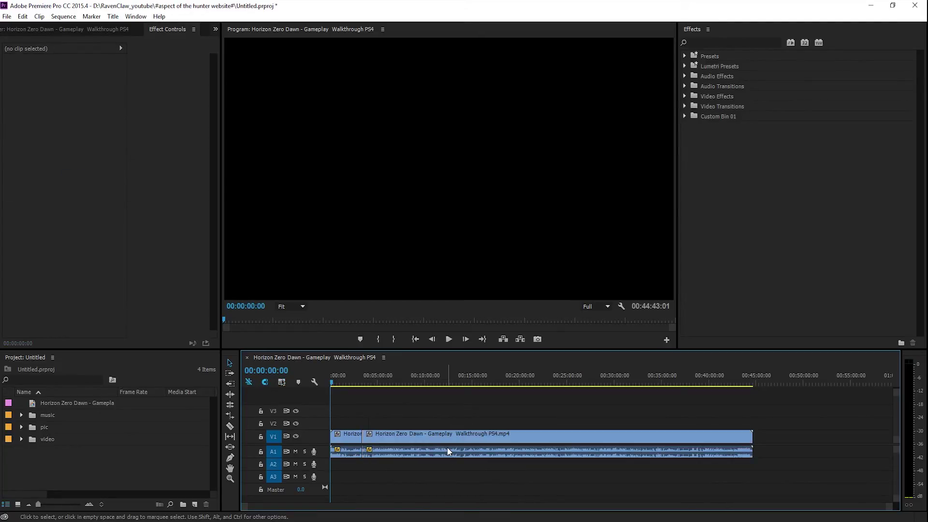
Link the second gameplay clip's video and audio, and select each part individually with Linked Selection off.
{"action": "left_click_drag", "start_coordinate": [454, 420], "coordinate": [464, 442]}
{"action": "right_click", "coordinate": [465, 443]}
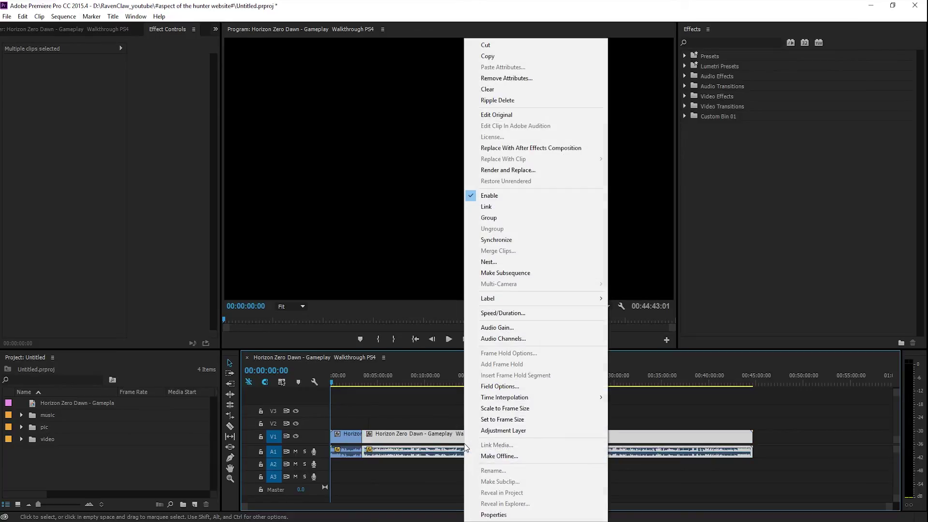
{"action": "left_click", "coordinate": [486, 206]}
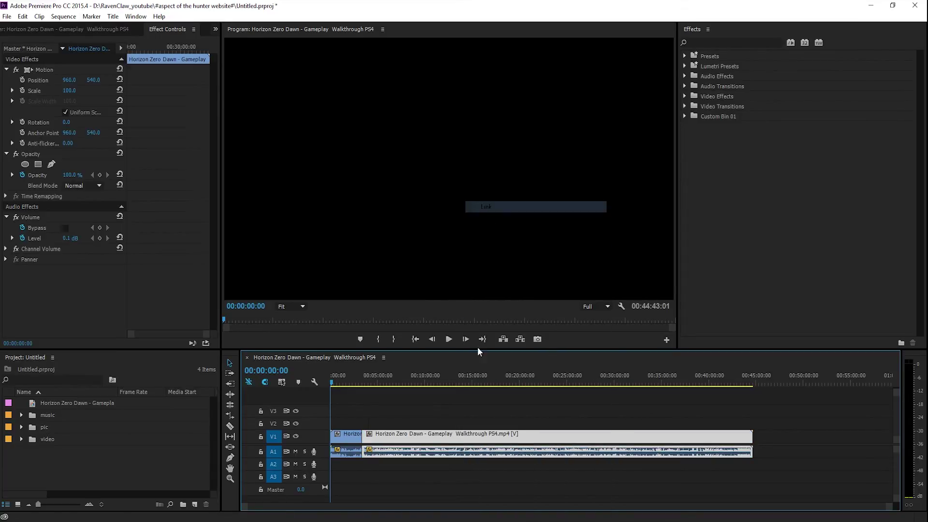
{"action": "left_click", "coordinate": [382, 423]}
{"action": "left_click", "coordinate": [372, 438]}
{"action": "left_click", "coordinate": [395, 451]}
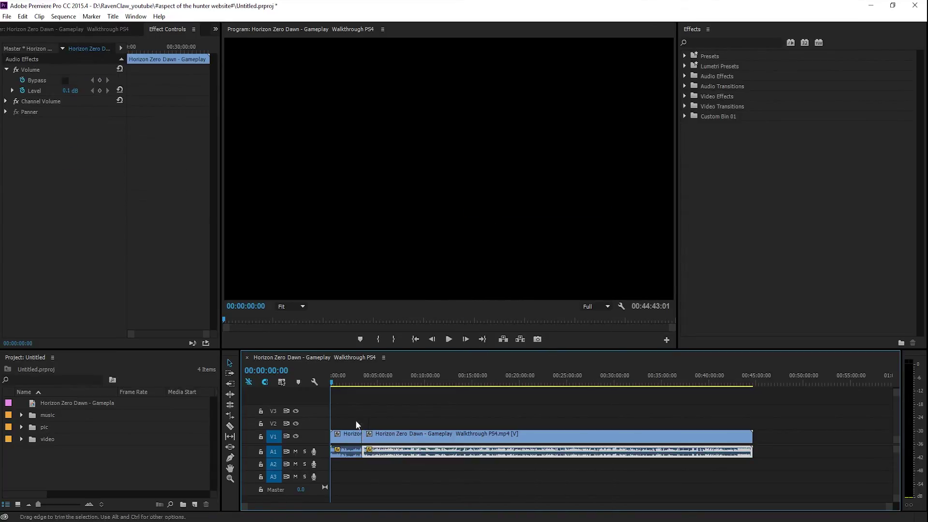
Turn on Linked Selection, select the second clip's linked video and audio together, and turn Linked Selection off again.
{"action": "left_click", "coordinate": [282, 382]}
{"action": "left_click", "coordinate": [417, 435]}
{"action": "left_click", "coordinate": [423, 469]}
{"action": "left_click", "coordinate": [419, 456]}
{"action": "left_click", "coordinate": [425, 411]}
{"action": "left_click", "coordinate": [444, 428]}
{"action": "left_click", "coordinate": [437, 481]}
{"action": "left_click", "coordinate": [282, 382]}
Select the second clip's video and audio individually, try moving its video, and reselect the linked pair.
{"action": "left_click", "coordinate": [465, 436]}
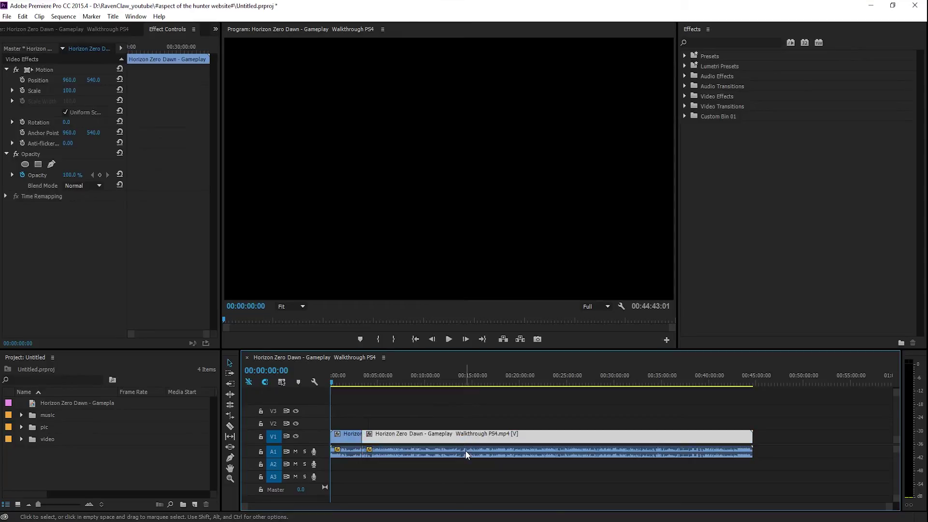
{"action": "left_click", "coordinate": [467, 452]}
{"action": "left_click", "coordinate": [465, 438]}
{"action": "mouse_move", "coordinate": [465, 438]}
{"action": "left_mouse_down"}
{"action": "mouse_move", "coordinate": [386, 442]}
{"action": "mouse_move", "coordinate": [447, 430]}
{"action": "mouse_move", "coordinate": [427, 425]}
{"action": "mouse_move", "coordinate": [415, 428]}
{"action": "mouse_move", "coordinate": [459, 431]}
{"action": "mouse_move", "coordinate": [419, 450]}
{"action": "left_mouse_up"}
{"action": "left_click", "coordinate": [441, 435]}
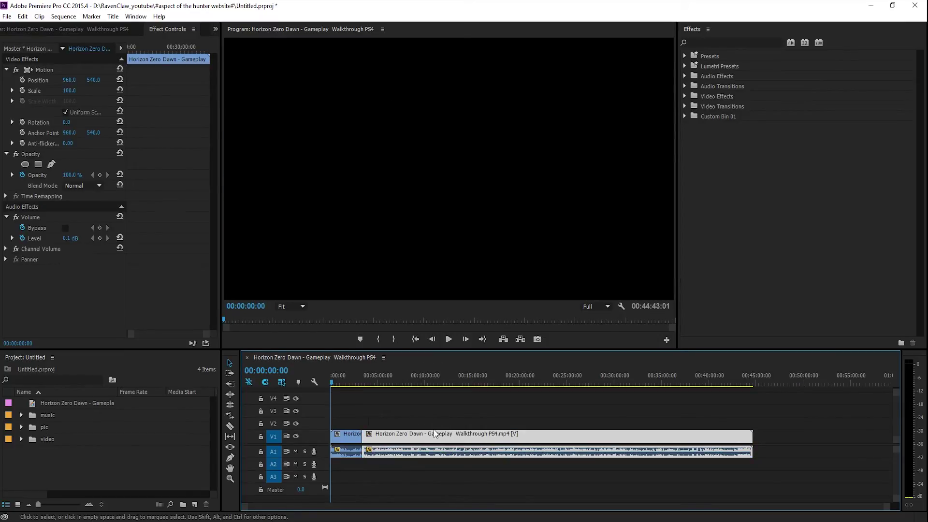
Unlink the second clip's video from its audio, move the video alone over four minutes later, and return it to the cut.
{"action": "right_click", "coordinate": [448, 436]}
{"action": "left_click", "coordinate": [473, 192]}
{"action": "left_click", "coordinate": [439, 424]}
{"action": "mouse_move", "coordinate": [439, 434]}
{"action": "left_mouse_down"}
{"action": "mouse_move", "coordinate": [480, 424]}
{"action": "mouse_move", "coordinate": [441, 437]}
{"action": "left_mouse_up"}
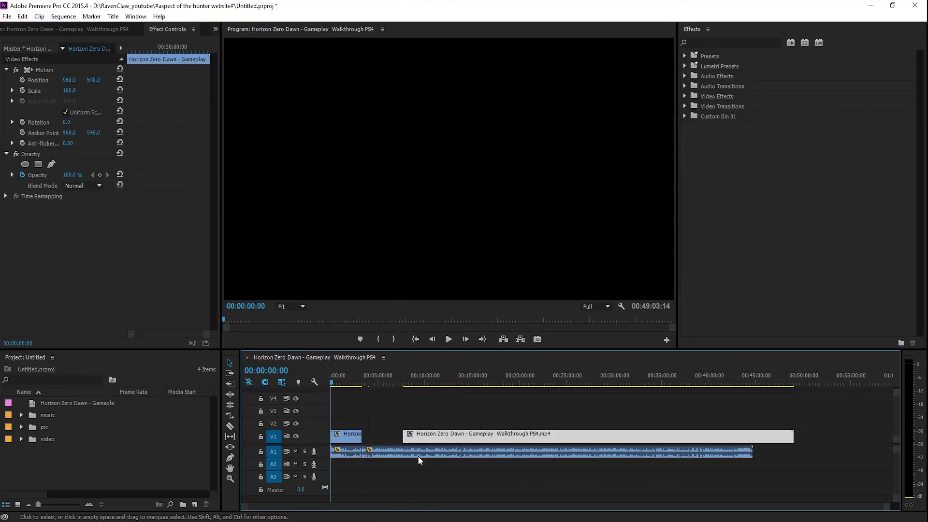
{"action": "left_click_drag", "start_coordinate": [431, 442], "coordinate": [390, 438]}
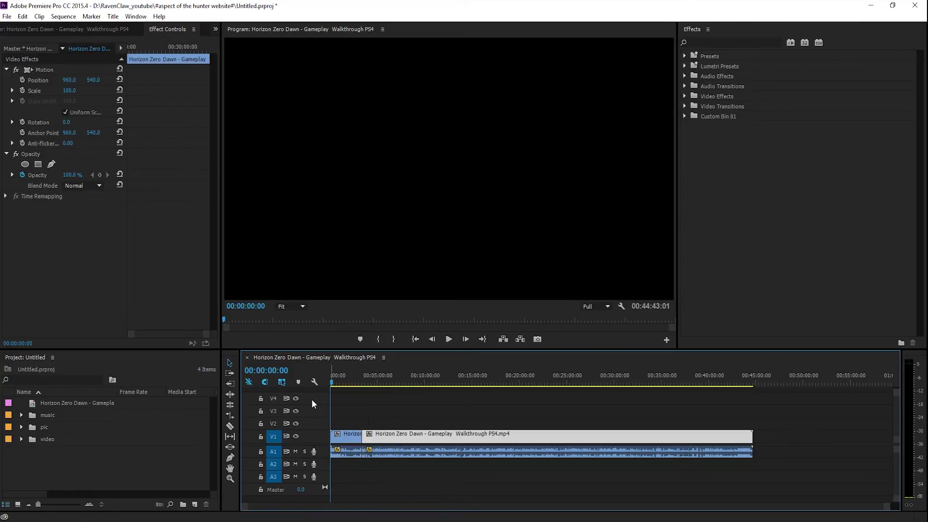
Turn off Linked Selection and alternately select the unlinked audio and video of the second gameplay clip.
{"action": "left_click", "coordinate": [282, 382]}
{"action": "left_click", "coordinate": [395, 405]}
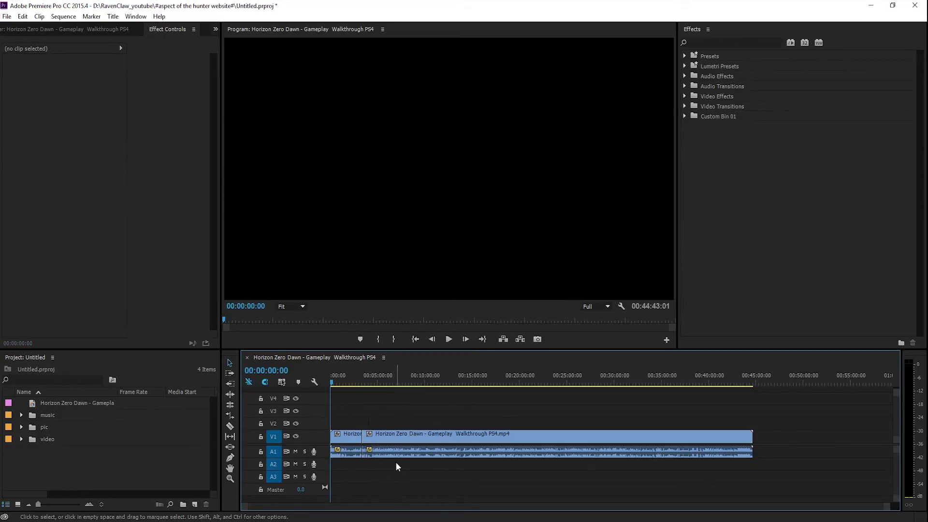
{"action": "left_click", "coordinate": [396, 454]}
{"action": "left_click", "coordinate": [397, 476]}
{"action": "left_click", "coordinate": [398, 454]}
{"action": "left_click", "coordinate": [399, 474]}
{"action": "left_click", "coordinate": [401, 453]}
{"action": "left_click", "coordinate": [405, 437]}
{"action": "left_click", "coordinate": [400, 465]}
Select the first gameplay clip through the Program monitor to show its Motion settings, and clear the selection.
{"action": "left_click", "coordinate": [169, 295]}
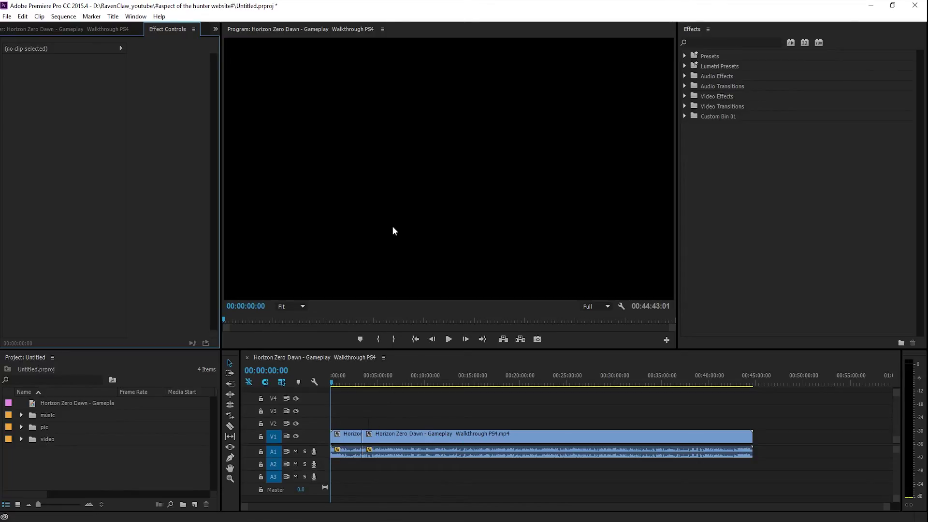
{"action": "left_click", "coordinate": [388, 239]}
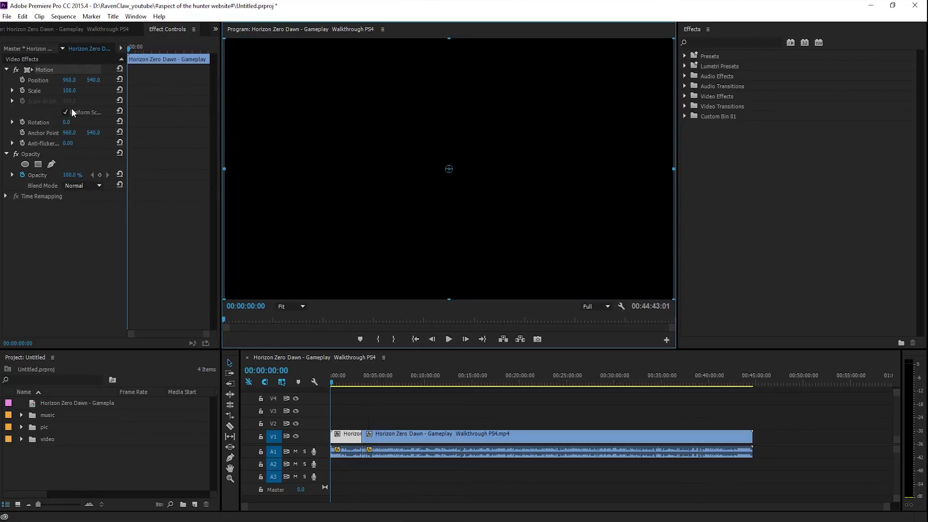
{"action": "left_click", "coordinate": [359, 416]}
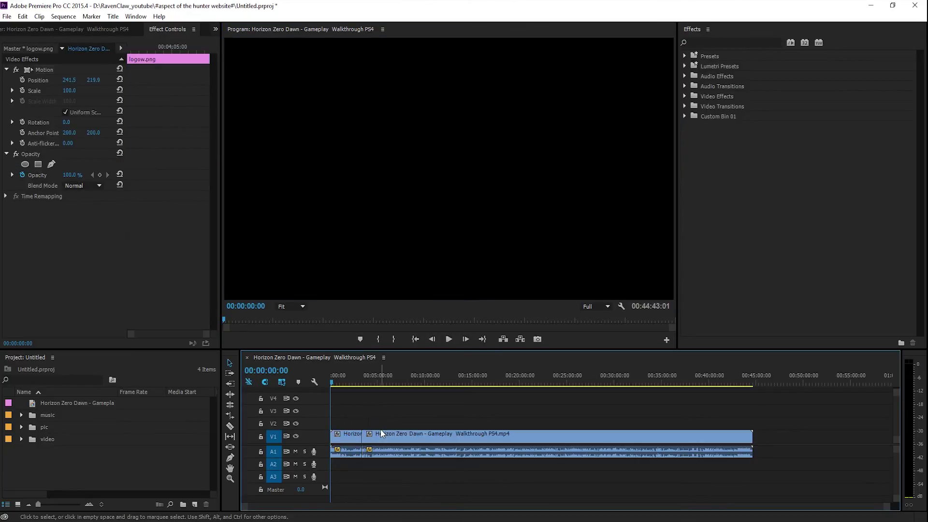
Move the playhead to 00:05:24:22 and expand the music bin in the project.
{"action": "left_click", "coordinate": [387, 417]}
{"action": "left_click", "coordinate": [382, 381]}
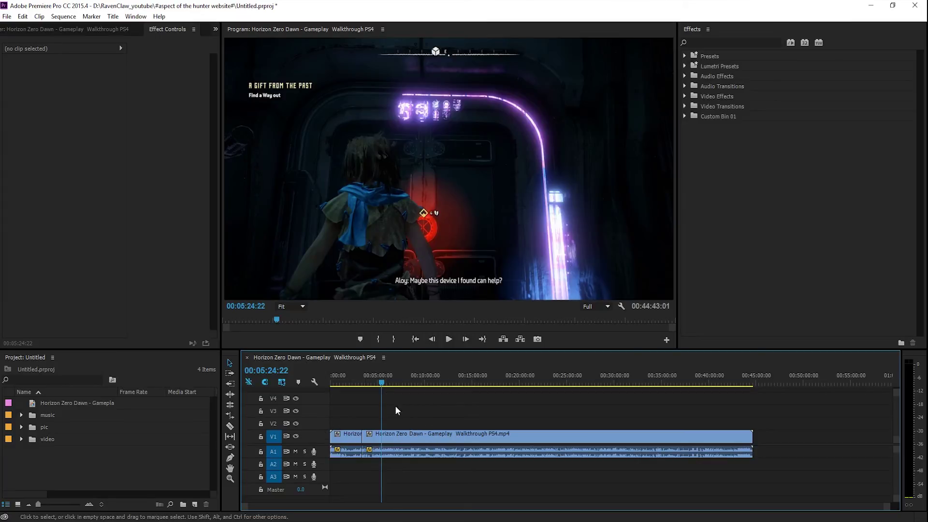
{"action": "left_click", "coordinate": [22, 415]}
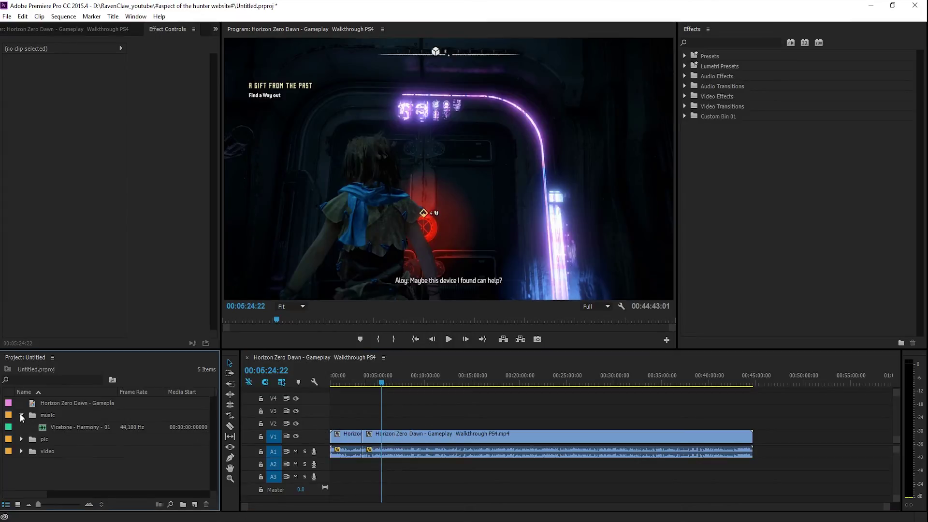
Expand the pic bin and place logow.png on track V3, starting at the cut between the two gameplay clips.
{"action": "left_click", "coordinate": [22, 439]}
{"action": "left_click_drag", "start_coordinate": [41, 448], "coordinate": [490, 417]}
{"action": "left_click_drag", "start_coordinate": [410, 416], "coordinate": [390, 417]}
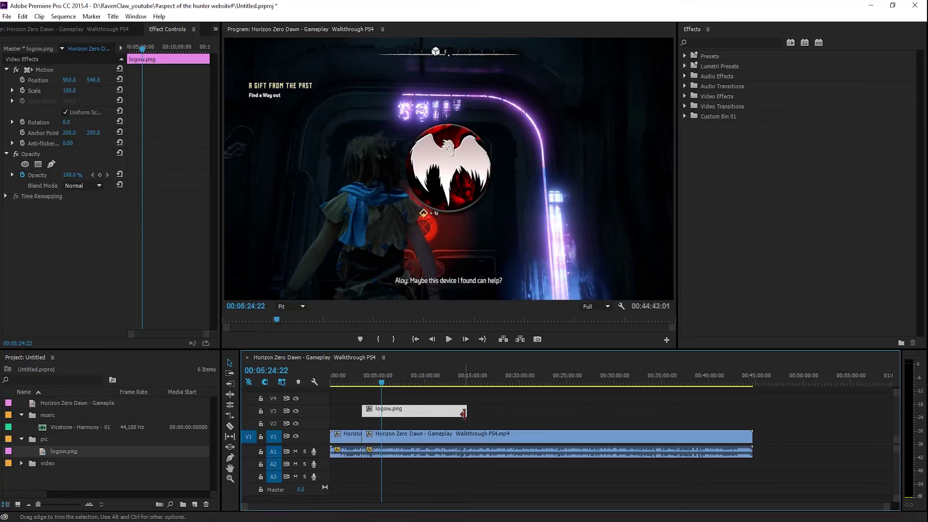
Retrim the logo clip on V3 to end just before 00:10:00:00 and play the sequence from 00:04:29:18 to 00:04:32:18.
{"action": "left_click_drag", "start_coordinate": [466, 411], "coordinate": [381, 420]}
{"action": "left_click_drag", "start_coordinate": [363, 379], "coordinate": [375, 385]}
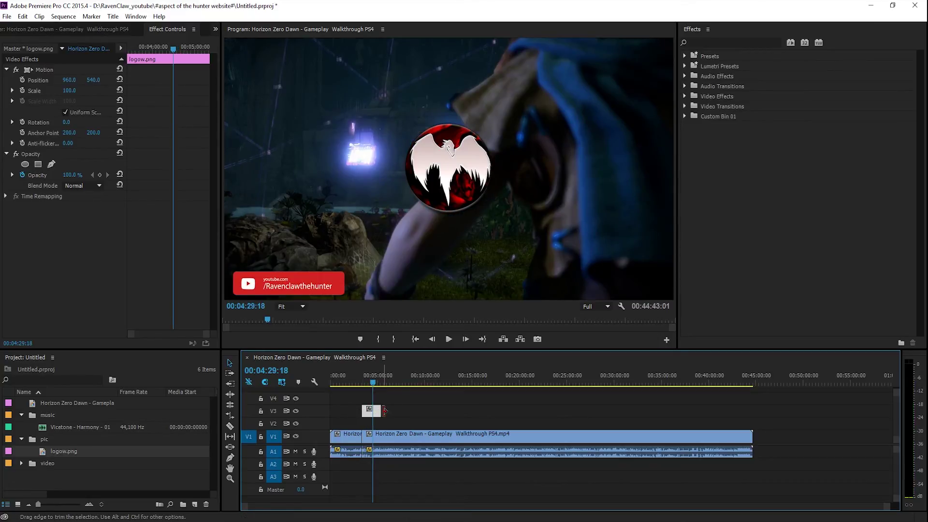
{"action": "left_click_drag", "start_coordinate": [380, 412], "coordinate": [368, 412]}
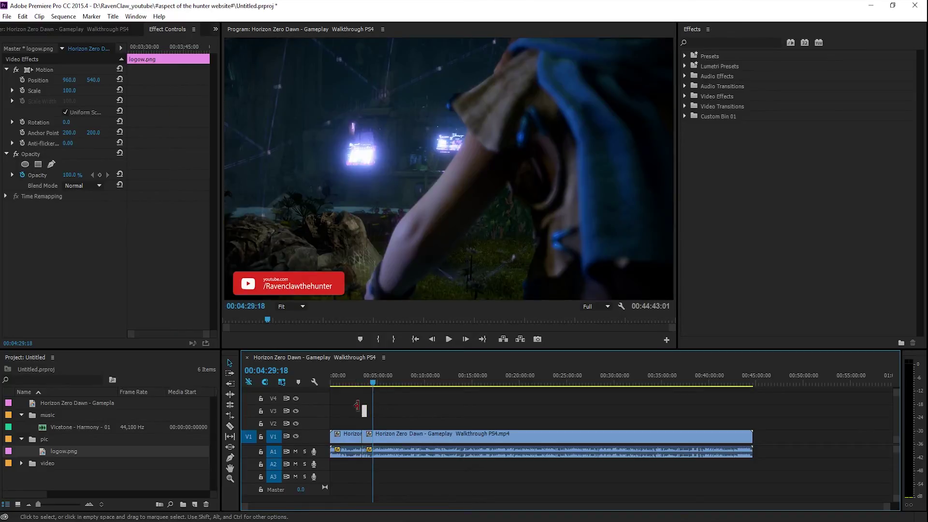
{"action": "left_click_drag", "start_coordinate": [367, 412], "coordinate": [420, 416]}
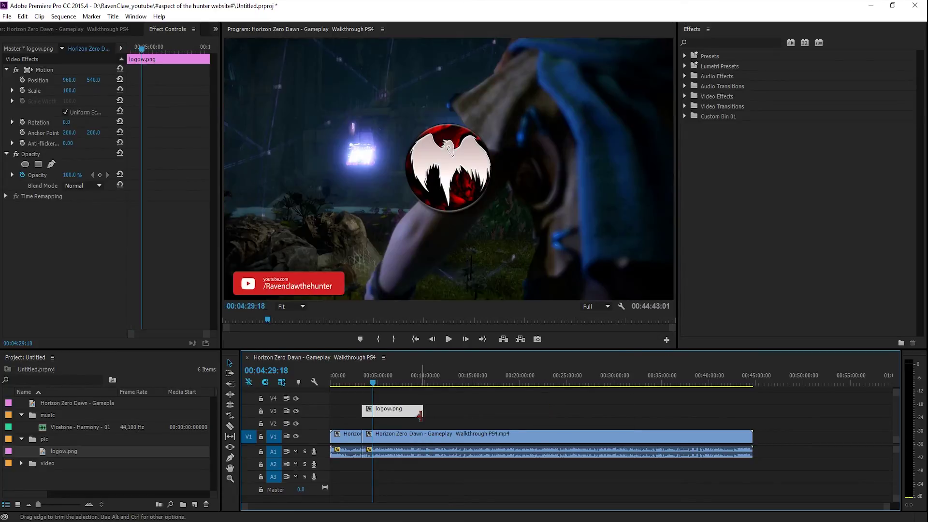
{"action": "left_click", "coordinate": [448, 339]}
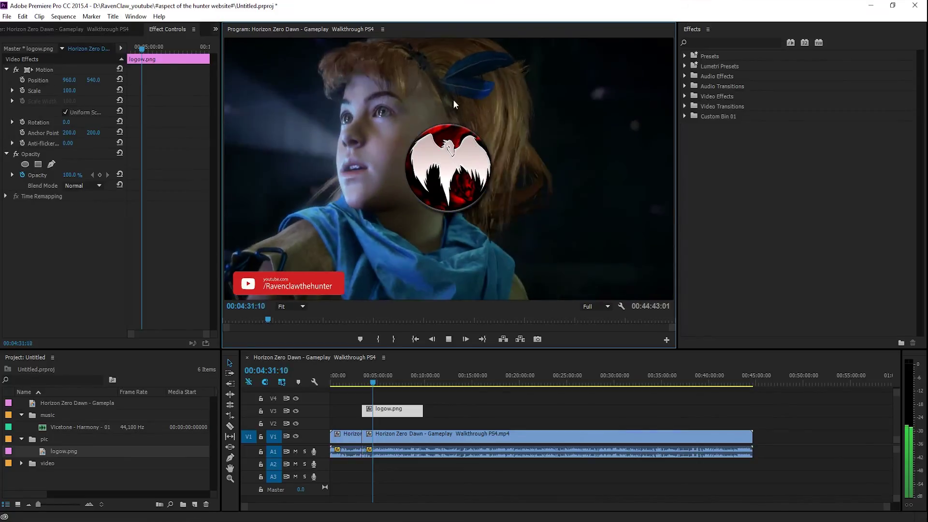
{"action": "left_click", "coordinate": [449, 339]}
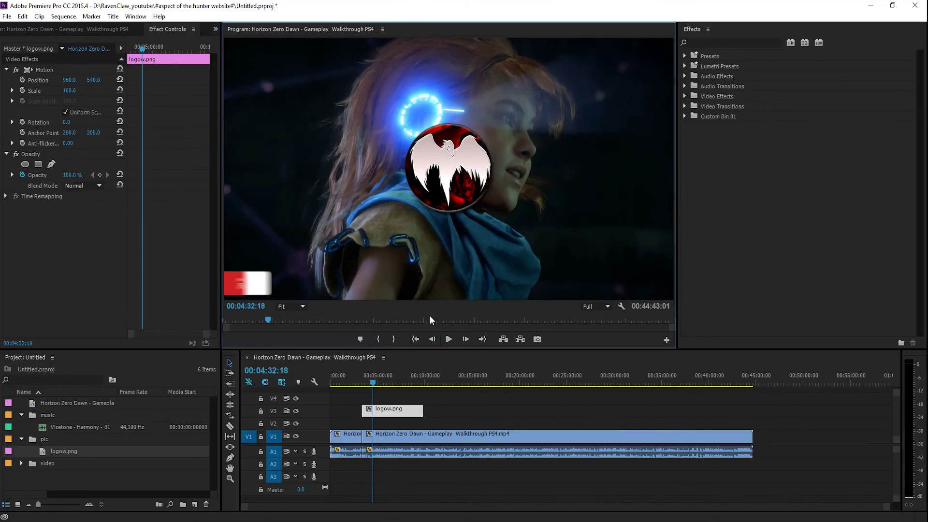
Alternately select the second gameplay clip and the logo through the Program monitor and the timeline to compare their settings.
{"action": "left_click", "coordinate": [303, 292]}
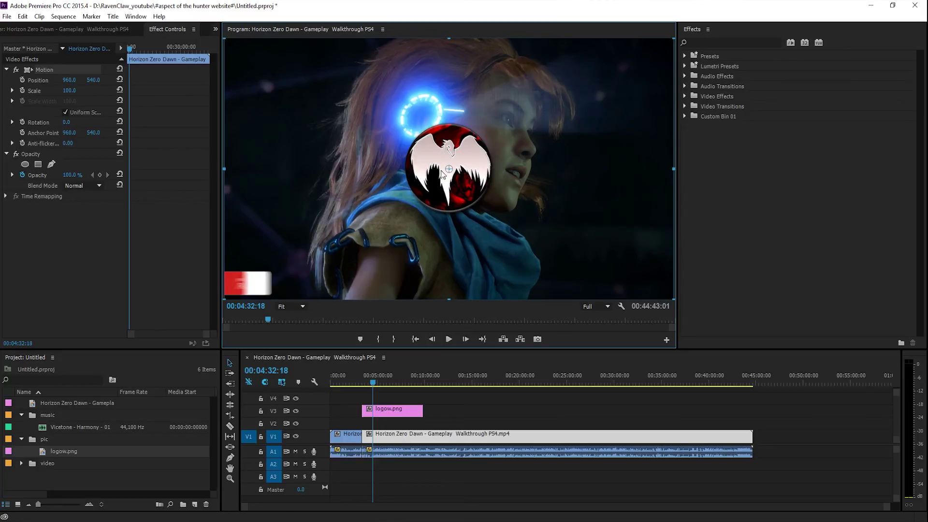
{"action": "left_click_drag", "start_coordinate": [468, 160], "coordinate": [468, 160]}
{"action": "left_click", "coordinate": [464, 414]}
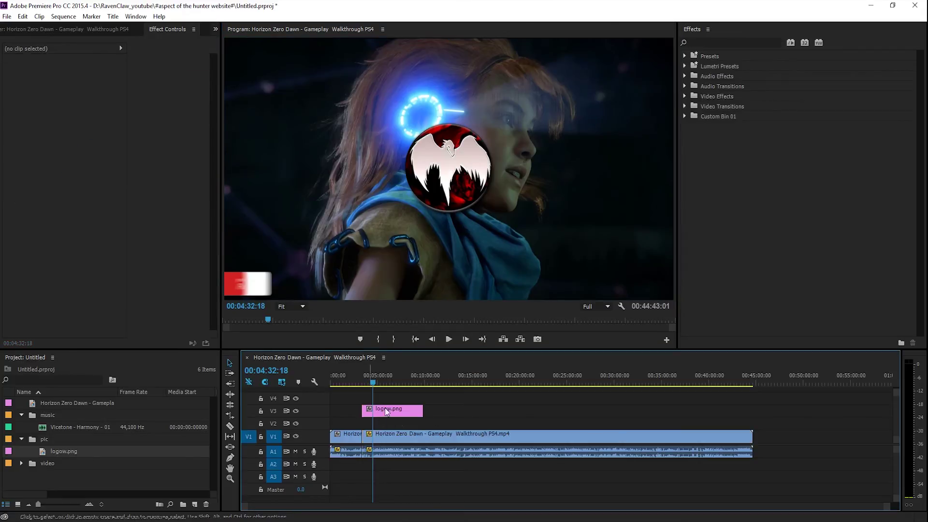
{"action": "left_click", "coordinate": [469, 176]}
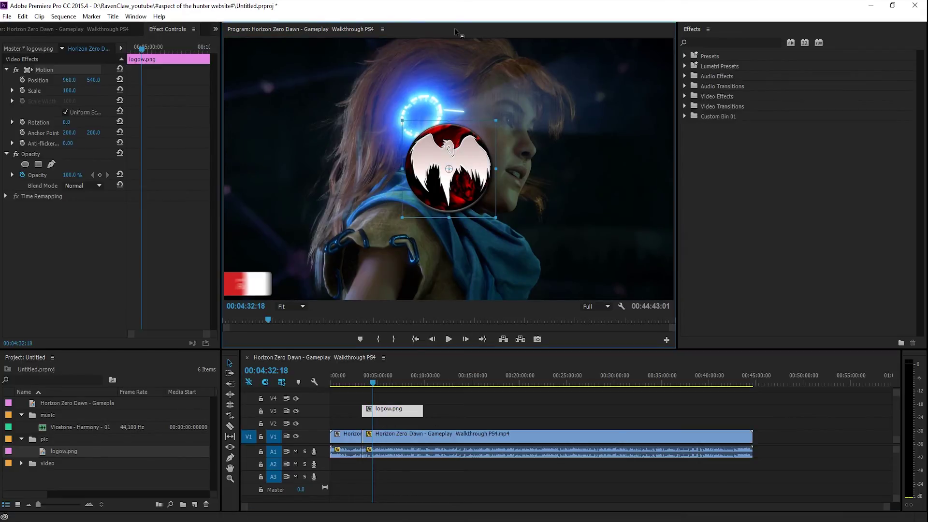
{"action": "left_click", "coordinate": [608, 160]}
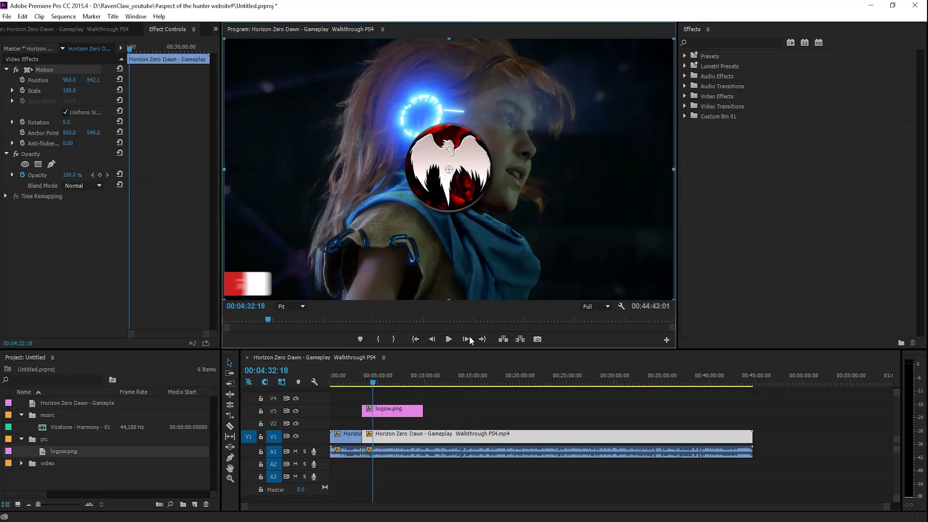
{"action": "left_click", "coordinate": [393, 416]}
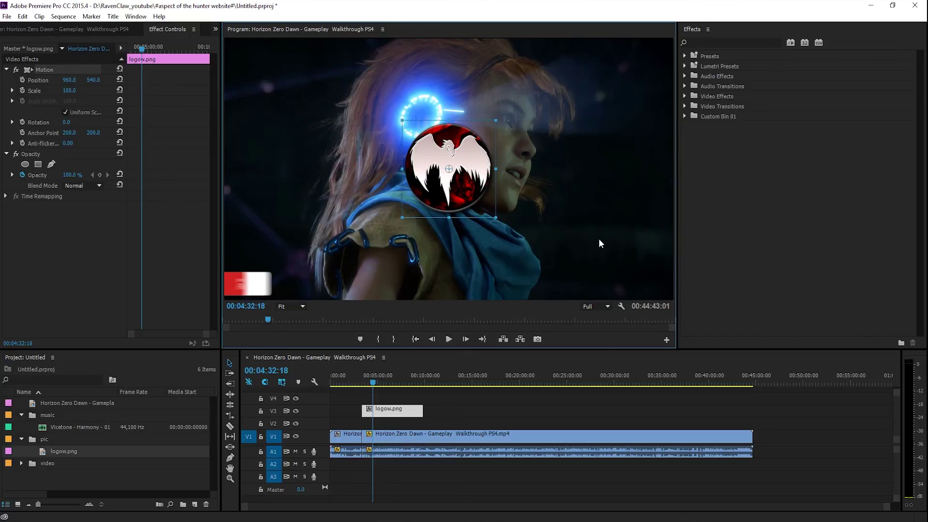
{"action": "left_click", "coordinate": [455, 427]}
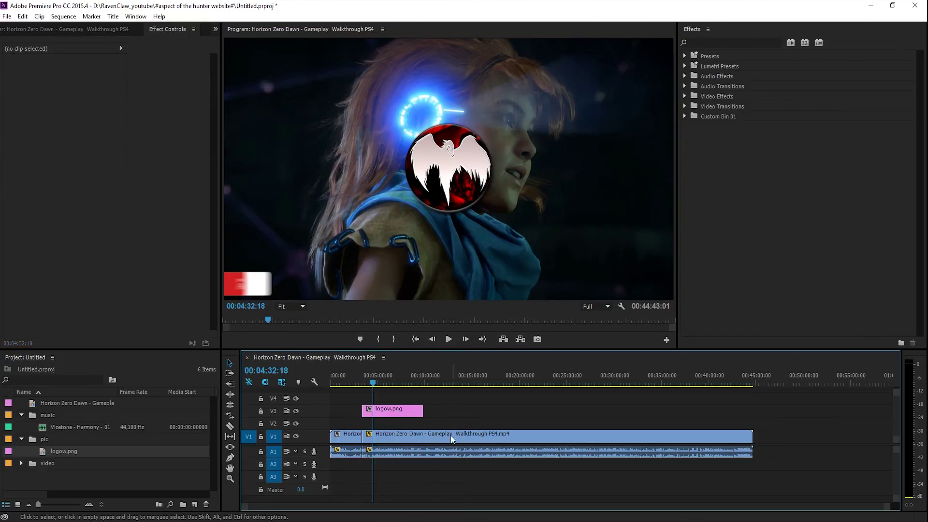
Try moving the second gameplay clip's picture to about position 1162, 777 in the Program monitor, and undo the move.
{"action": "left_click", "coordinate": [410, 438]}
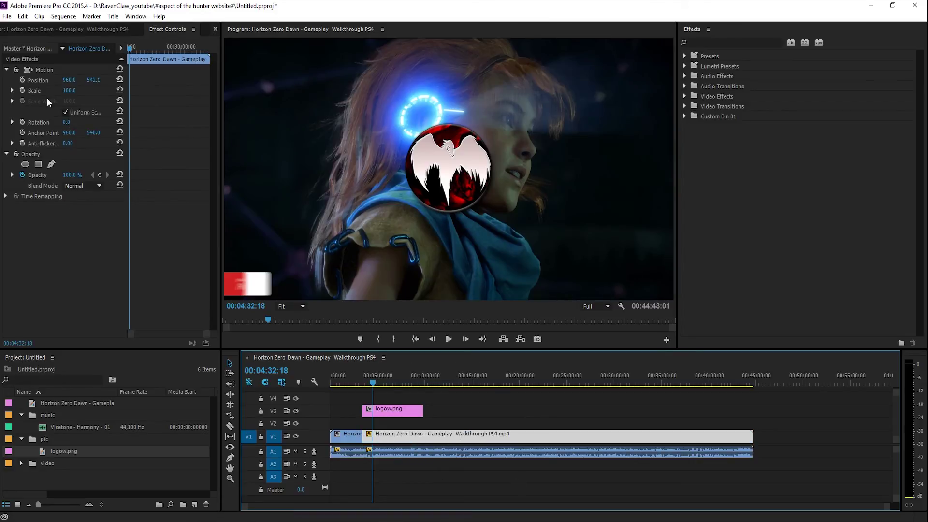
{"action": "left_click", "coordinate": [27, 68]}
{"action": "left_click_drag", "start_coordinate": [326, 93], "coordinate": [415, 167]}
{"action": "key", "text": "ctrl+z"}
{"action": "key", "text": "ctrl+z"}
{"action": "key", "text": "ctrl+z"}
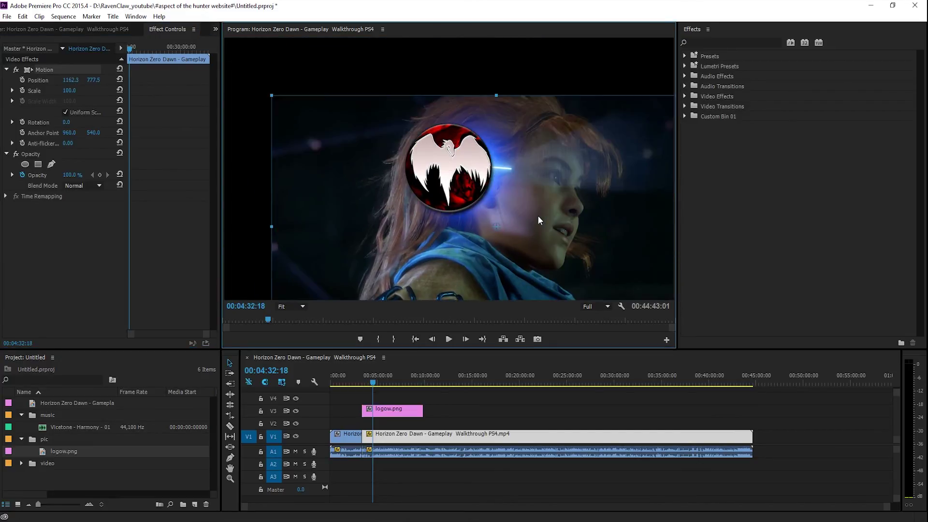
{"action": "key", "text": "ctrl+z"}
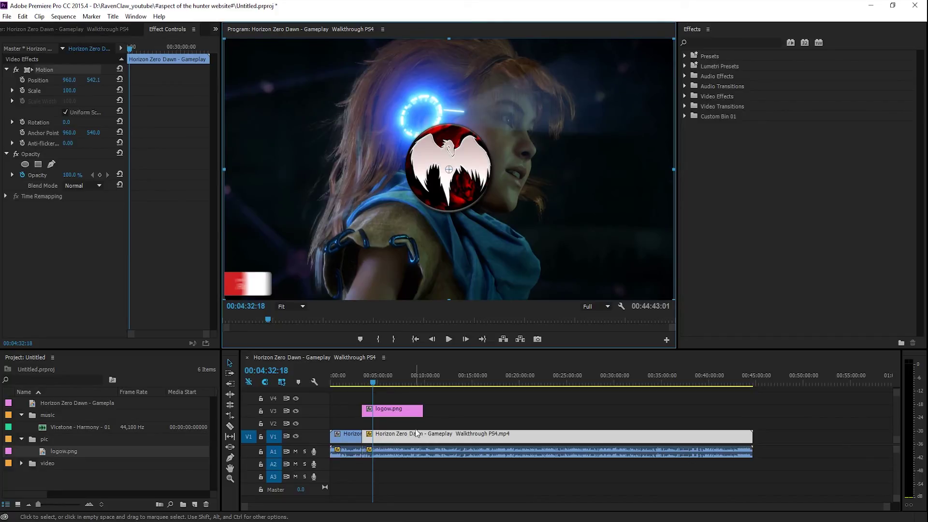
Activate the logo's Motion handles, move it to position 637.9, 445.0, and set its scale to 94.2.
{"action": "left_click", "coordinate": [431, 147]}
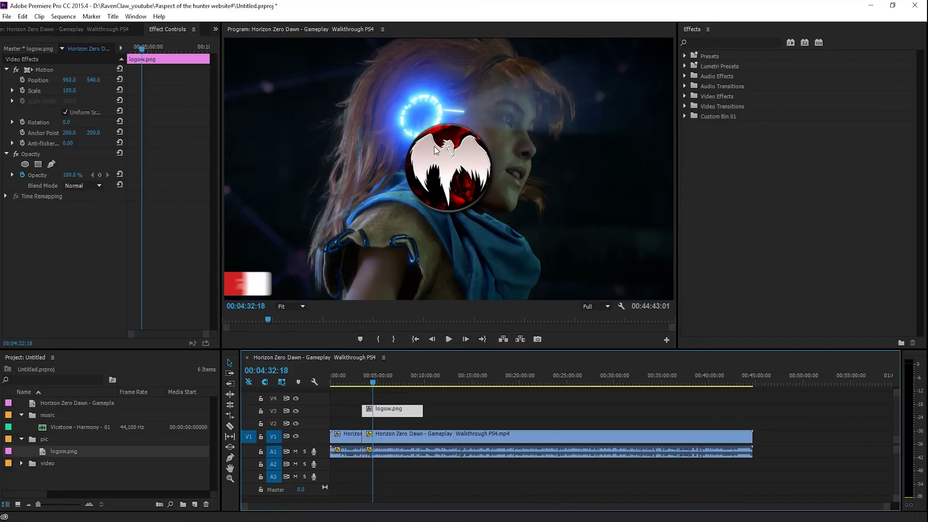
{"action": "left_click", "coordinate": [27, 72]}
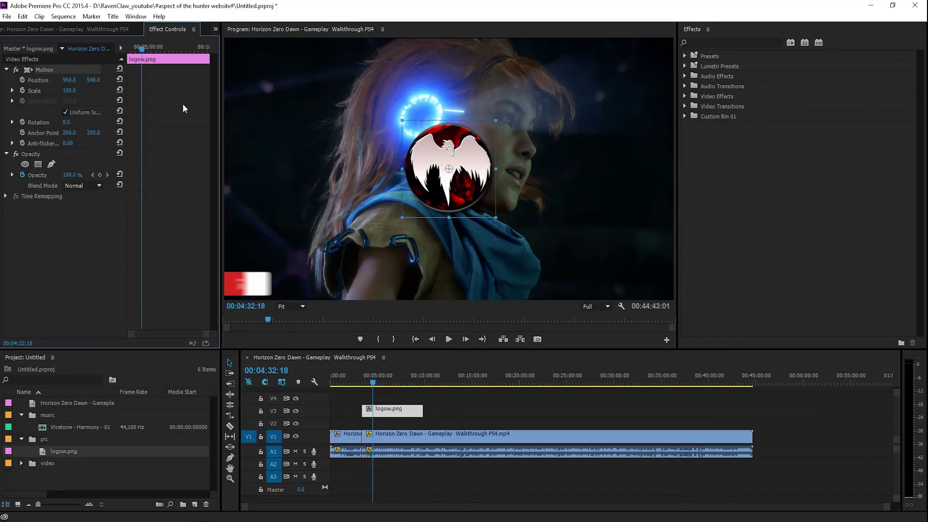
{"action": "left_click_drag", "start_coordinate": [484, 146], "coordinate": [374, 144]}
{"action": "left_click_drag", "start_coordinate": [422, 97], "coordinate": [462, 94]}
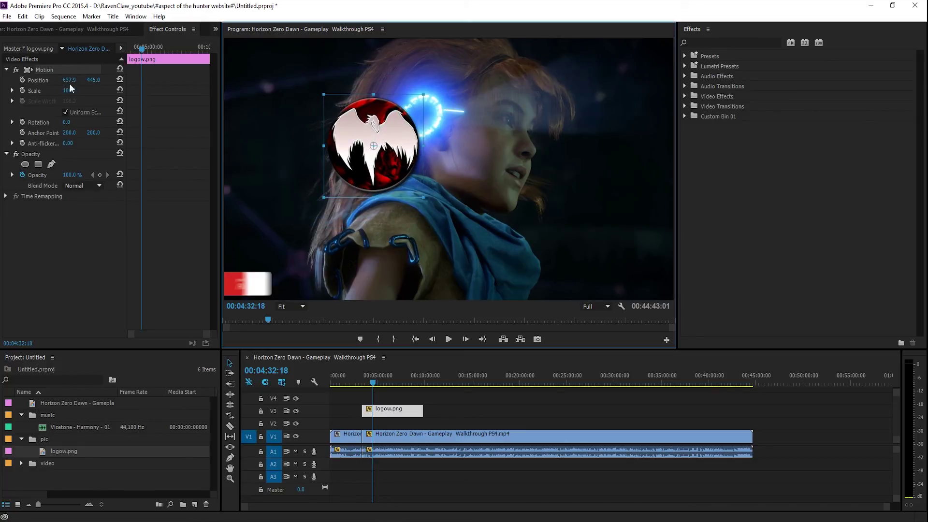
{"action": "mouse_move", "coordinate": [72, 95]}
{"action": "left_mouse_down"}
{"action": "mouse_move", "coordinate": [62, 95]}
{"action": "mouse_move", "coordinate": [88, 94]}
{"action": "mouse_move", "coordinate": [58, 94]}
{"action": "left_mouse_up"}
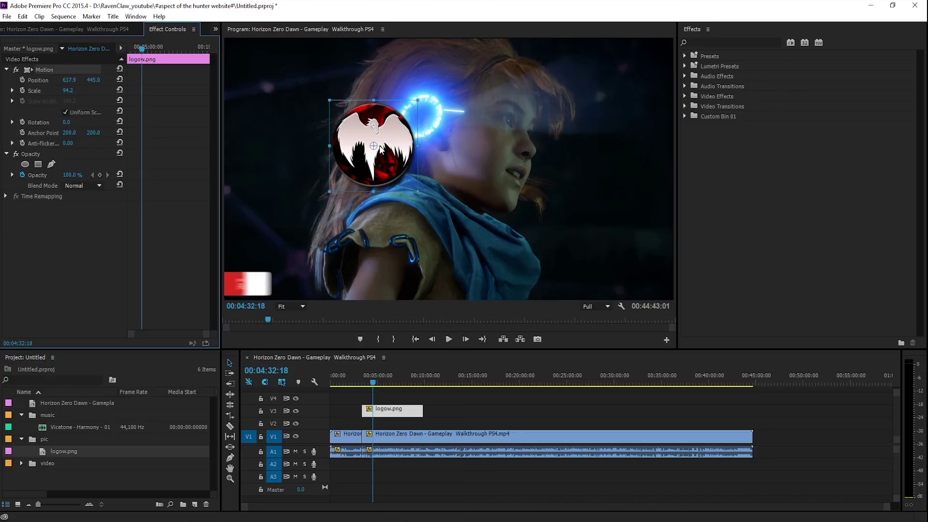
Move the logo's anchor point to its bottom edge at 200.0, 402.8, and set position X to 771.9 and scale to 104.2.
{"action": "left_click_drag", "start_coordinate": [374, 146], "coordinate": [375, 190]}
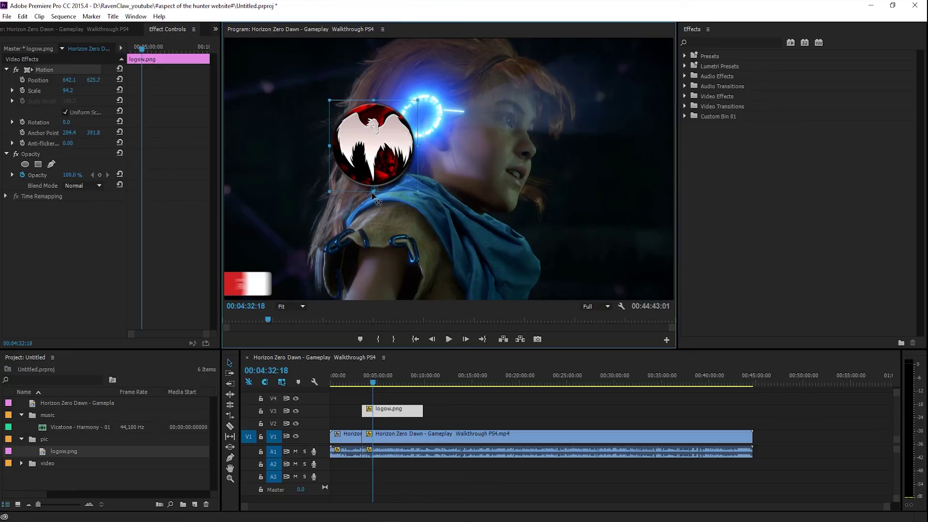
{"action": "left_click_drag", "start_coordinate": [372, 193], "coordinate": [374, 190]}
{"action": "left_click_drag", "start_coordinate": [69, 80], "coordinate": [133, 80]}
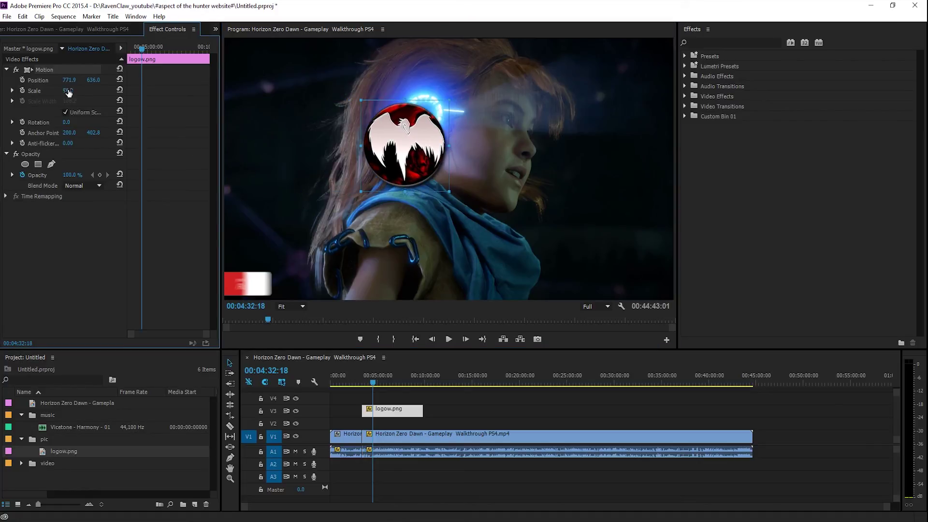
{"action": "mouse_move", "coordinate": [67, 90]}
{"action": "left_mouse_down"}
{"action": "mouse_move", "coordinate": [46, 91]}
{"action": "mouse_move", "coordinate": [85, 90]}
{"action": "mouse_move", "coordinate": [31, 91]}
{"action": "mouse_move", "coordinate": [81, 90]}
{"action": "mouse_move", "coordinate": [73, 90]}
{"action": "left_mouse_up"}
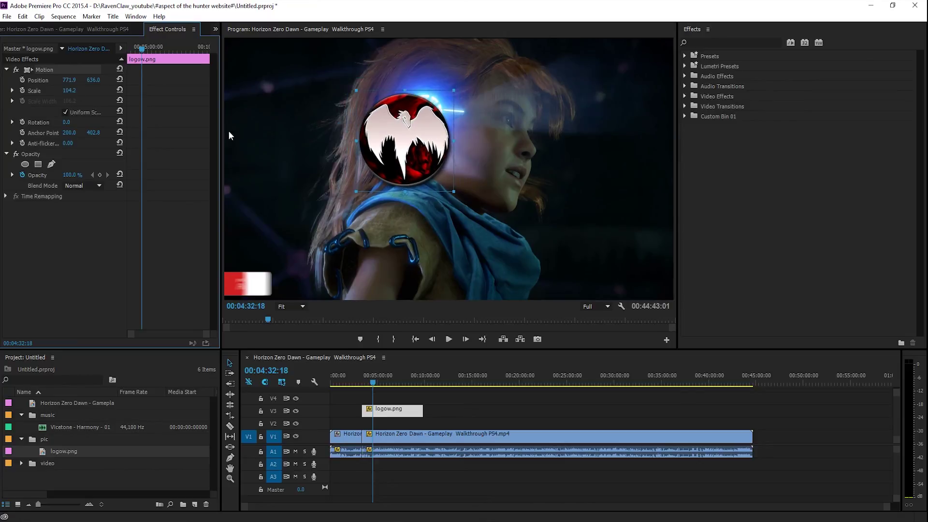
Return the logo's anchor point to about its centre at 206.1, 202.6 and set the scale to 139.2.
{"action": "left_click_drag", "start_coordinate": [401, 190], "coordinate": [406, 142]}
{"action": "mouse_move", "coordinate": [71, 91]}
{"action": "left_mouse_down"}
{"action": "mouse_move", "coordinate": [87, 91]}
{"action": "mouse_move", "coordinate": [48, 91]}
{"action": "mouse_move", "coordinate": [87, 91]}
{"action": "left_mouse_up"}
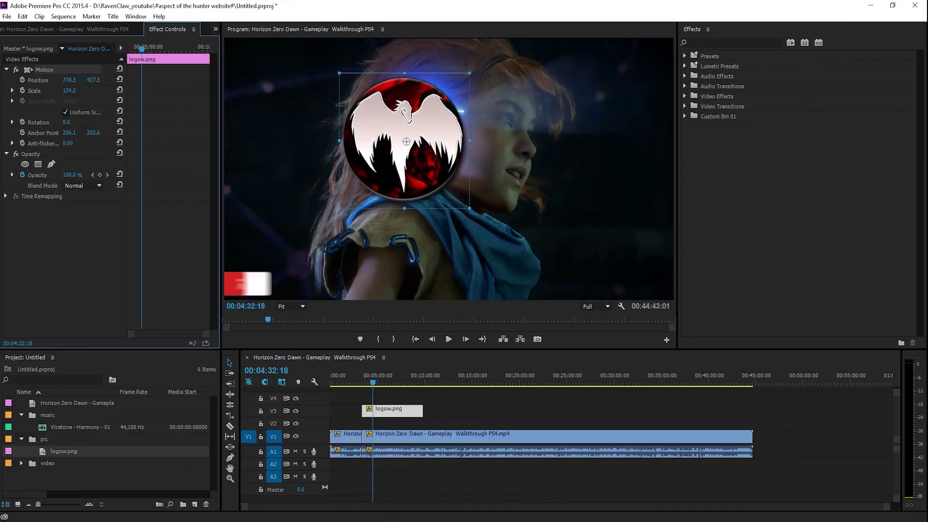
Expand the logo's Opacity settings, adjust the opacity to end at 100.0% with a keyframe at the playhead, and collapse the Opacity group.
{"action": "left_click", "coordinate": [34, 157]}
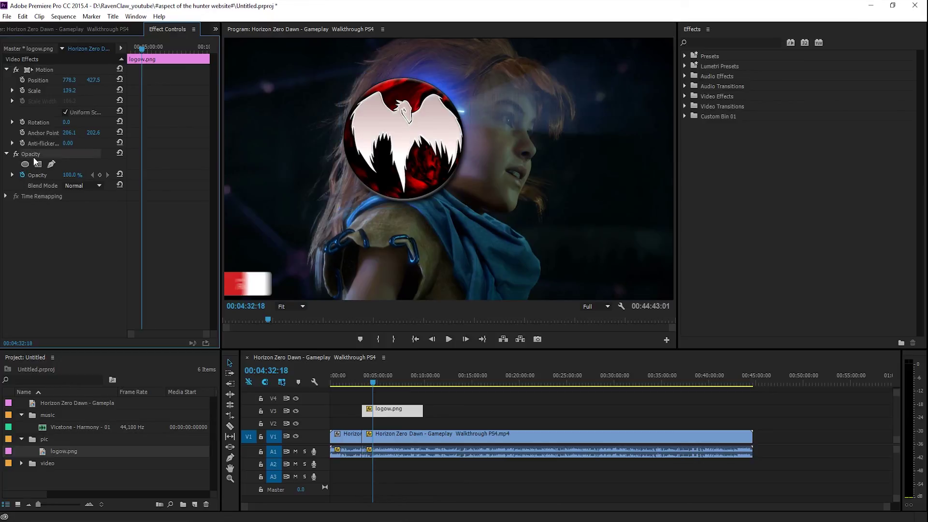
{"action": "left_click", "coordinate": [11, 175]}
{"action": "left_click", "coordinate": [12, 175]}
{"action": "left_click", "coordinate": [12, 175]}
{"action": "mouse_move", "coordinate": [113, 199]}
{"action": "left_mouse_down"}
{"action": "mouse_move", "coordinate": [29, 210]}
{"action": "mouse_move", "coordinate": [117, 204]}
{"action": "left_mouse_up"}
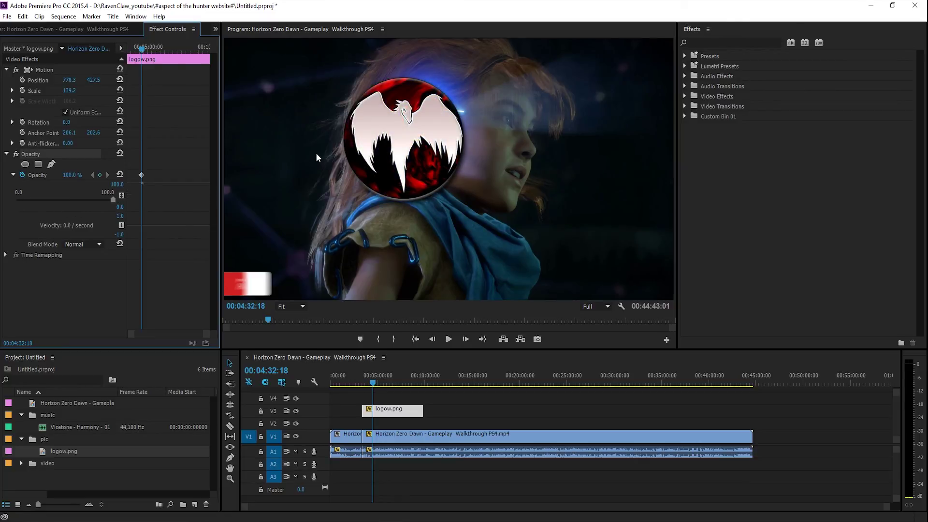
{"action": "left_click", "coordinate": [6, 154]}
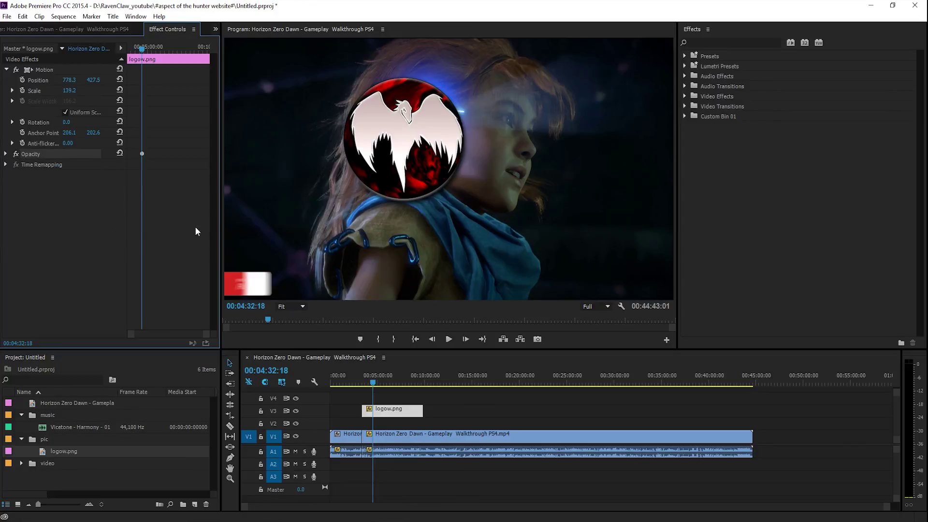
Reactivate the logo's handles in the Program monitor and move it to the picture's lower-right corner at about 1629, 807.
{"action": "left_click", "coordinate": [398, 131]}
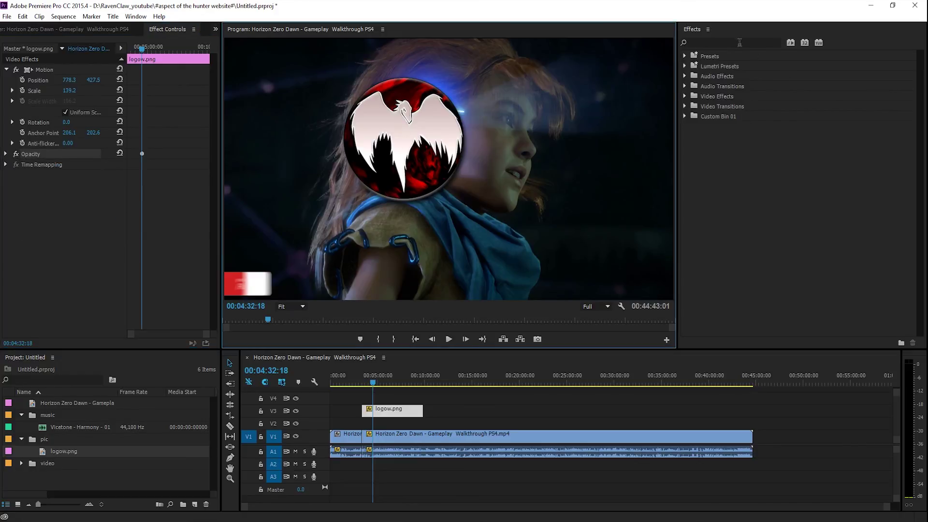
{"action": "double_click", "coordinate": [416, 141]}
{"action": "left_click_drag", "start_coordinate": [441, 143], "coordinate": [640, 234]}
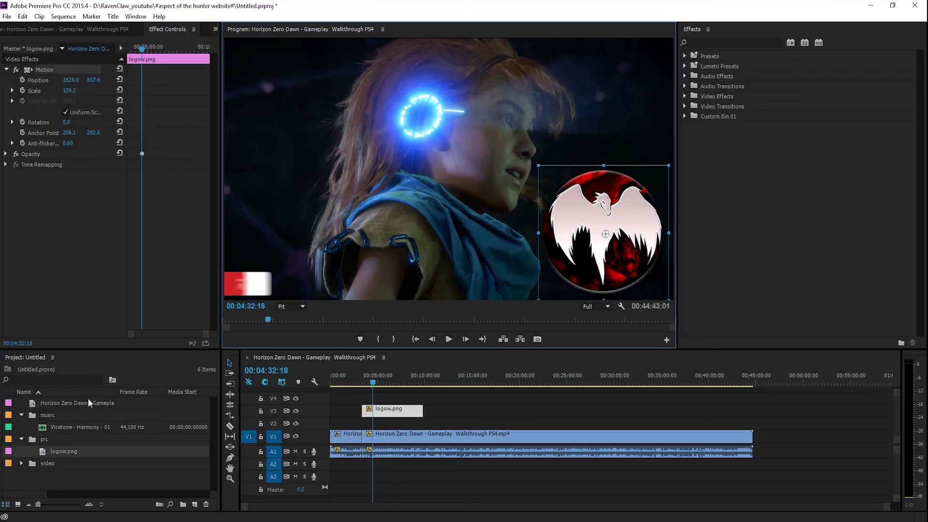
Collapse the music and pic bins, and move the logo to the picture's upper-left corner at about 277, 285.
{"action": "left_click", "coordinate": [21, 415]}
{"action": "left_click", "coordinate": [21, 427]}
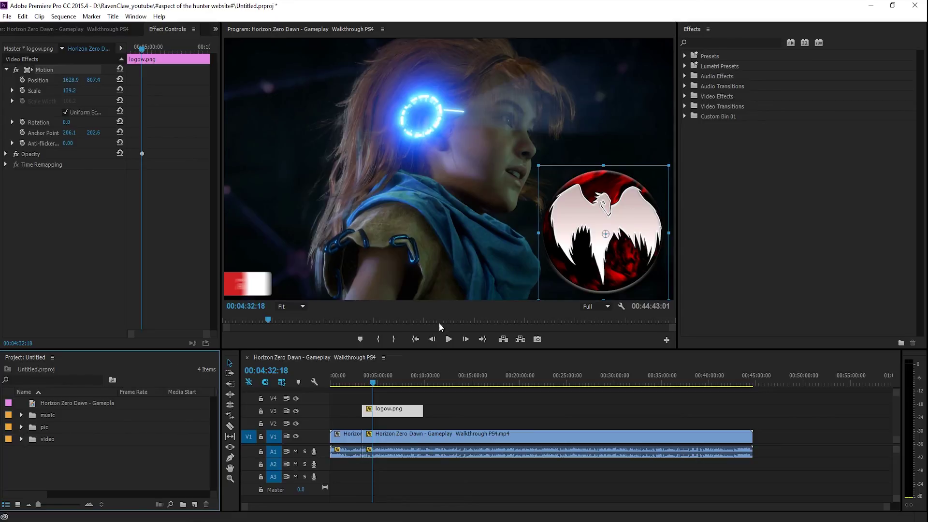
{"action": "left_click_drag", "start_coordinate": [597, 193], "coordinate": [281, 69]}
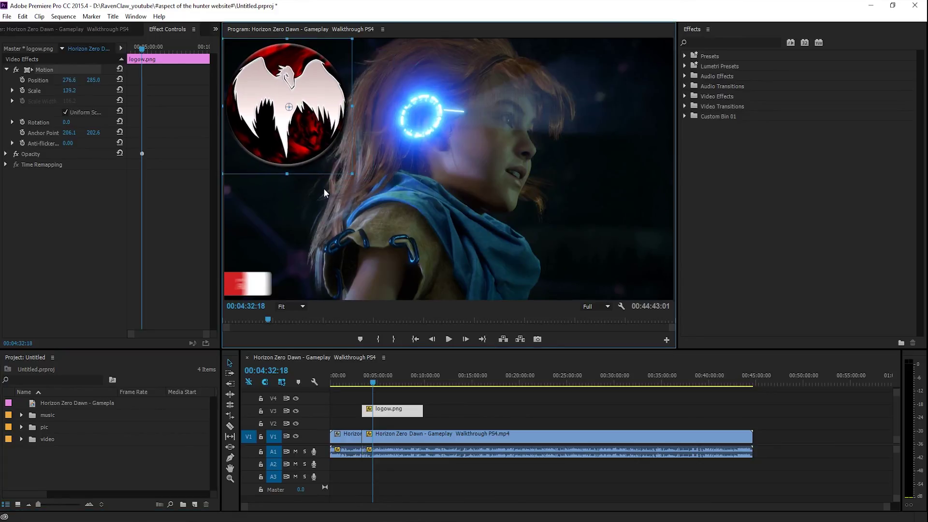